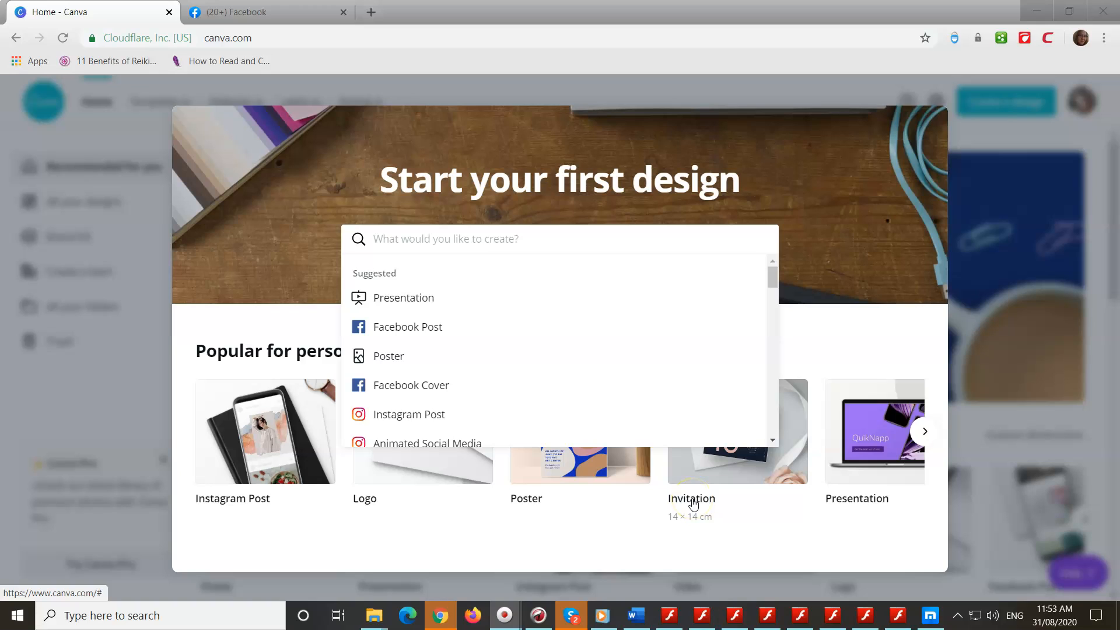
Step: Create a blank square Invitation design and run through all four onboarding tour tips to dismiss them
click(695, 502)
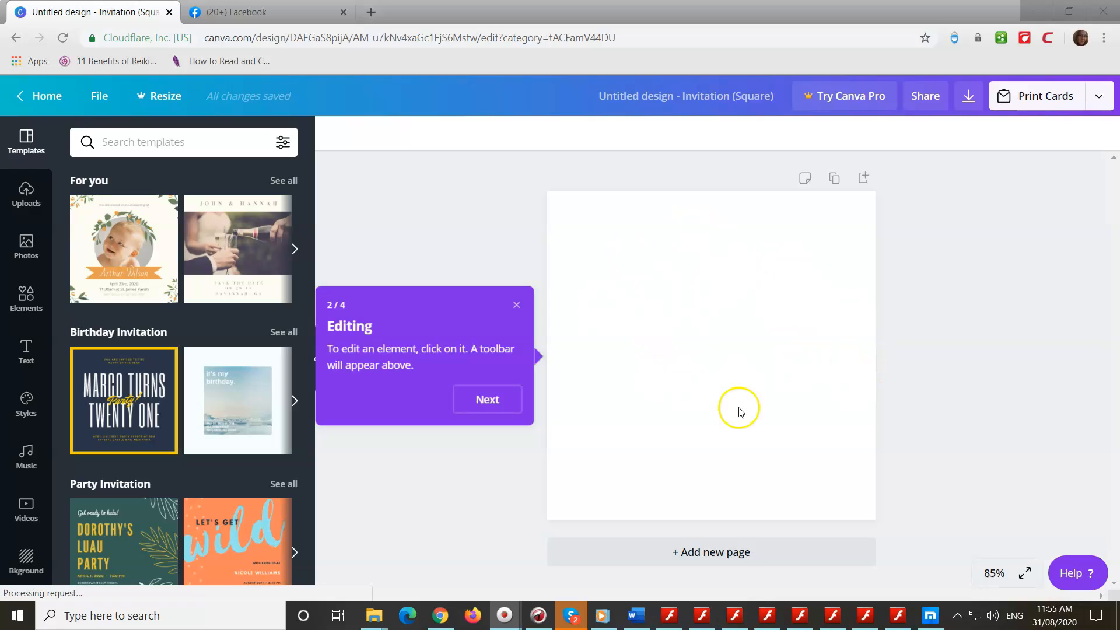
click(478, 404)
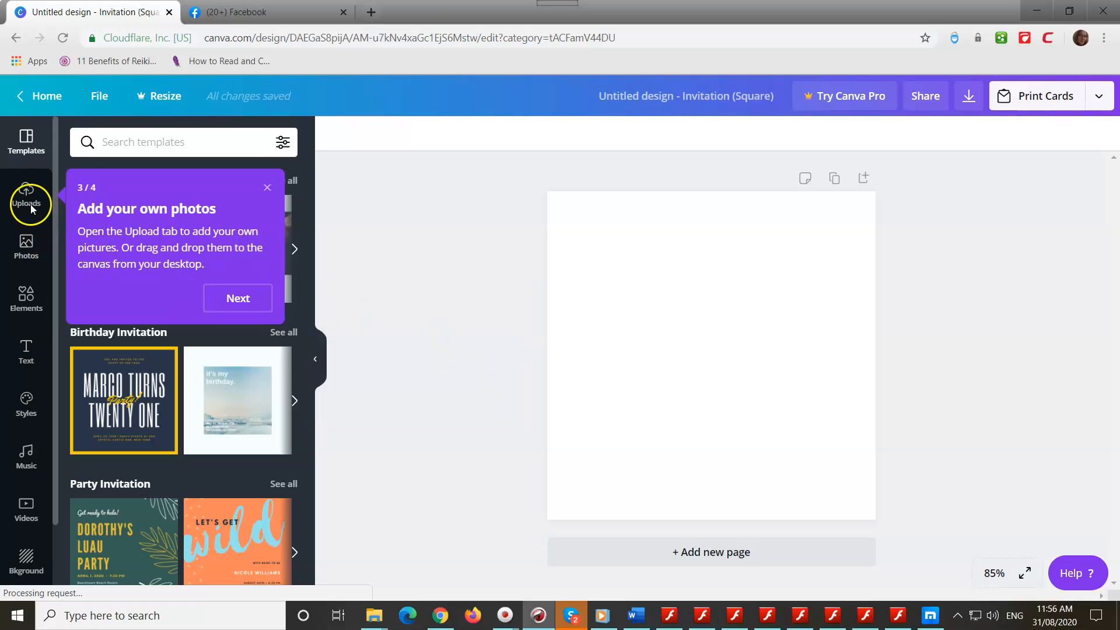
click(238, 298)
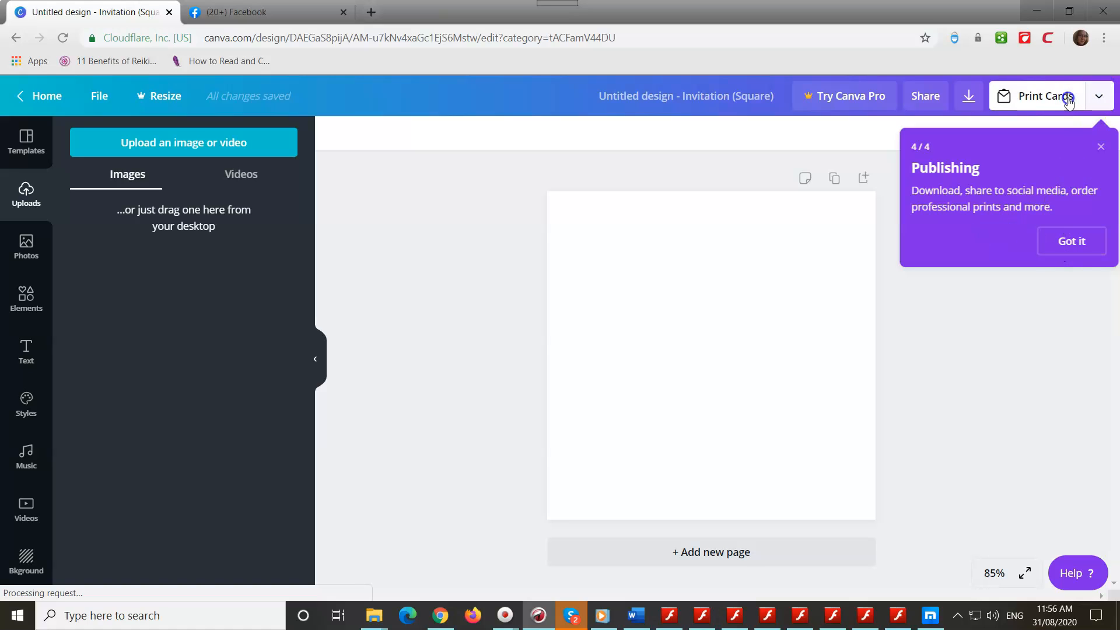
click(1101, 97)
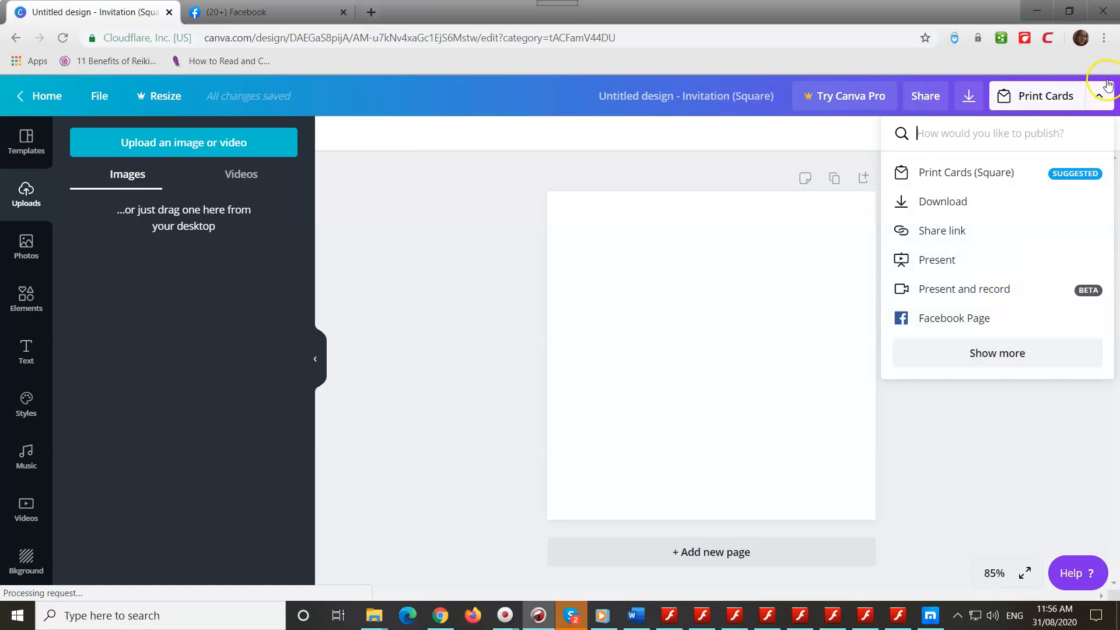
click(1095, 100)
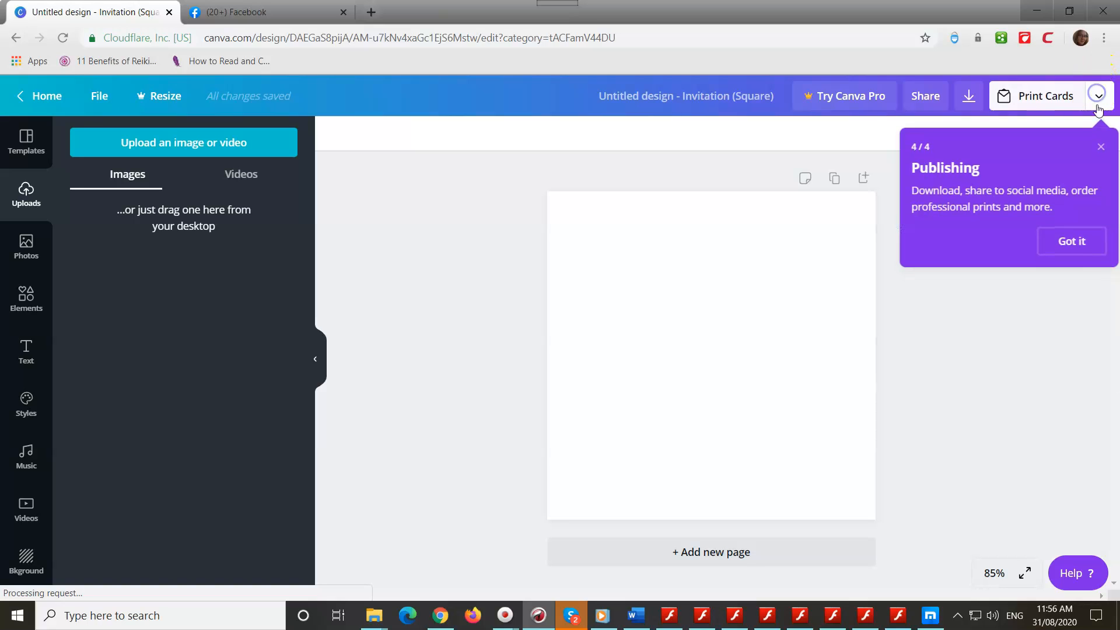
click(1075, 241)
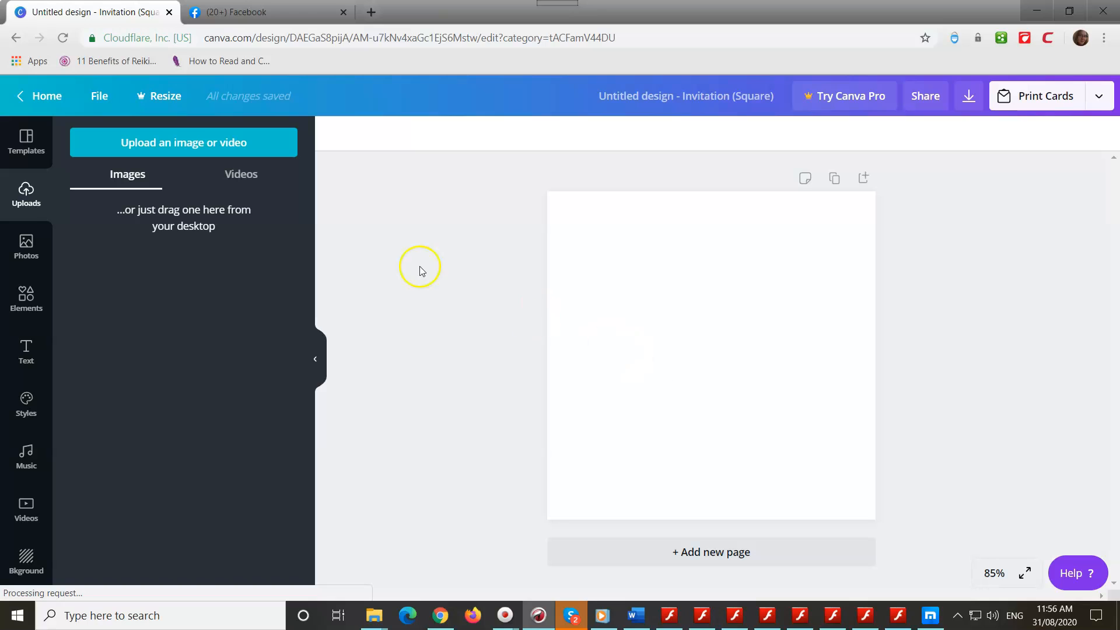
Step: Page through the Birthday Invitation templates, show all of them, and scroll down the full list
click(25, 150)
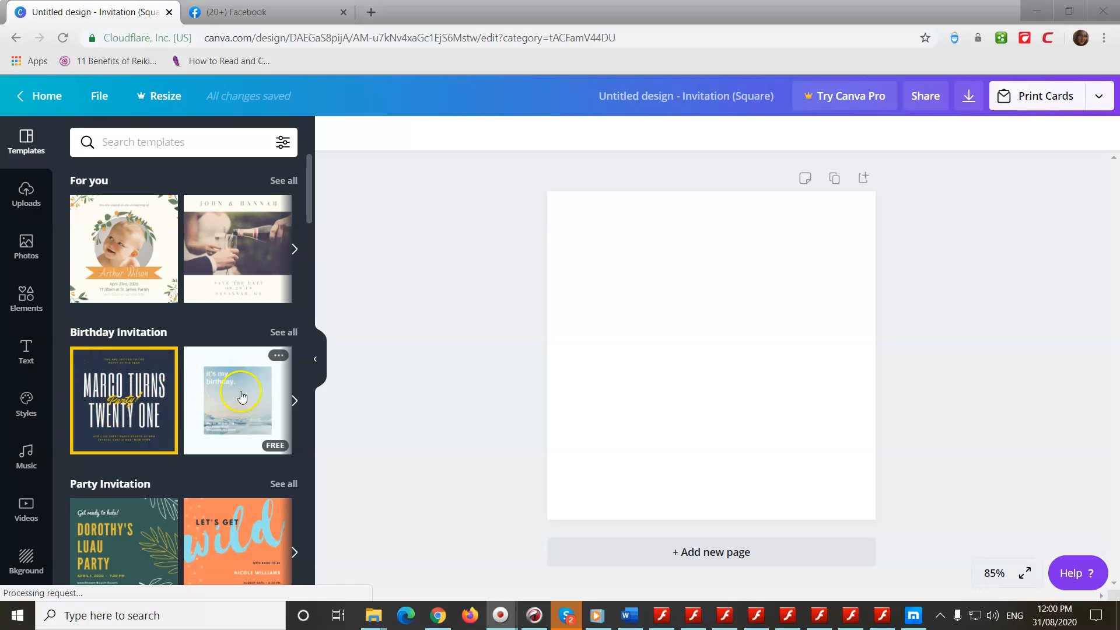
click(294, 403)
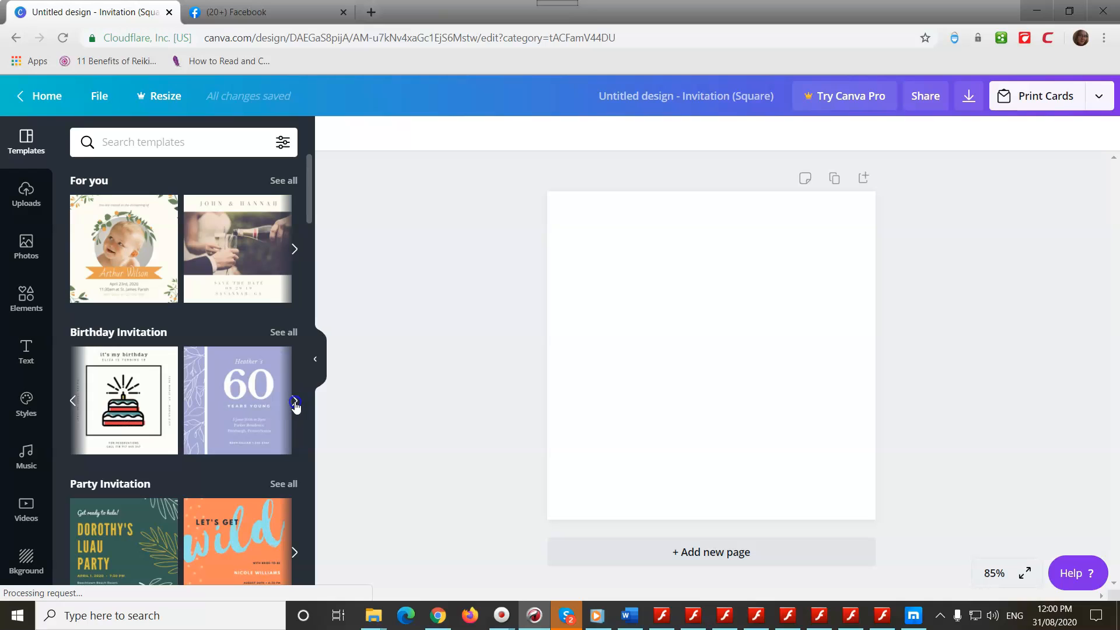
click(294, 402)
click(293, 403)
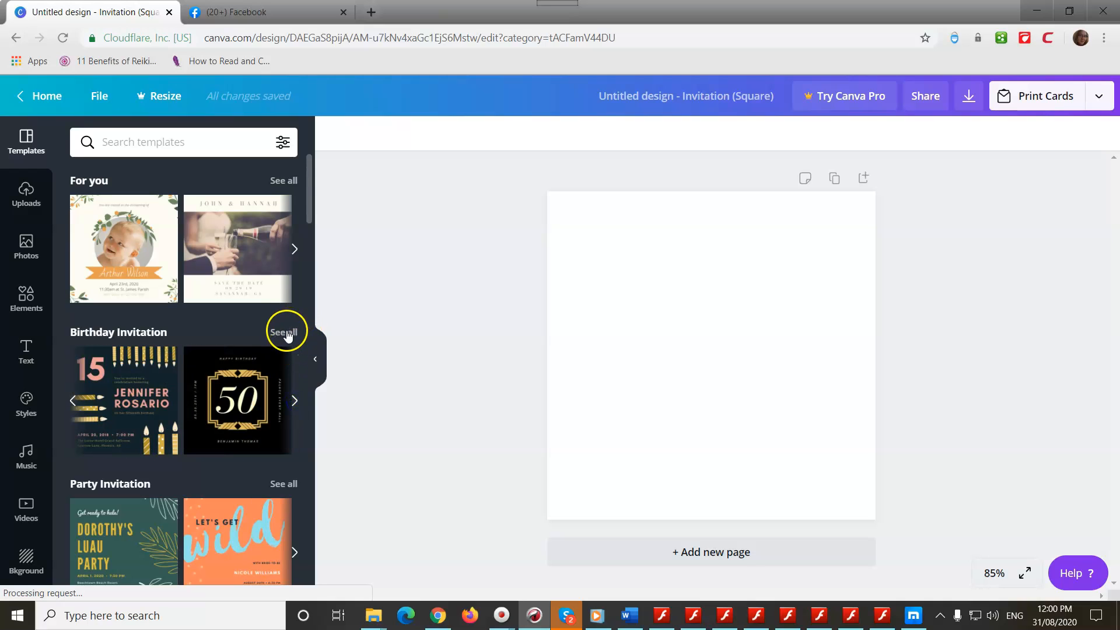
click(286, 333)
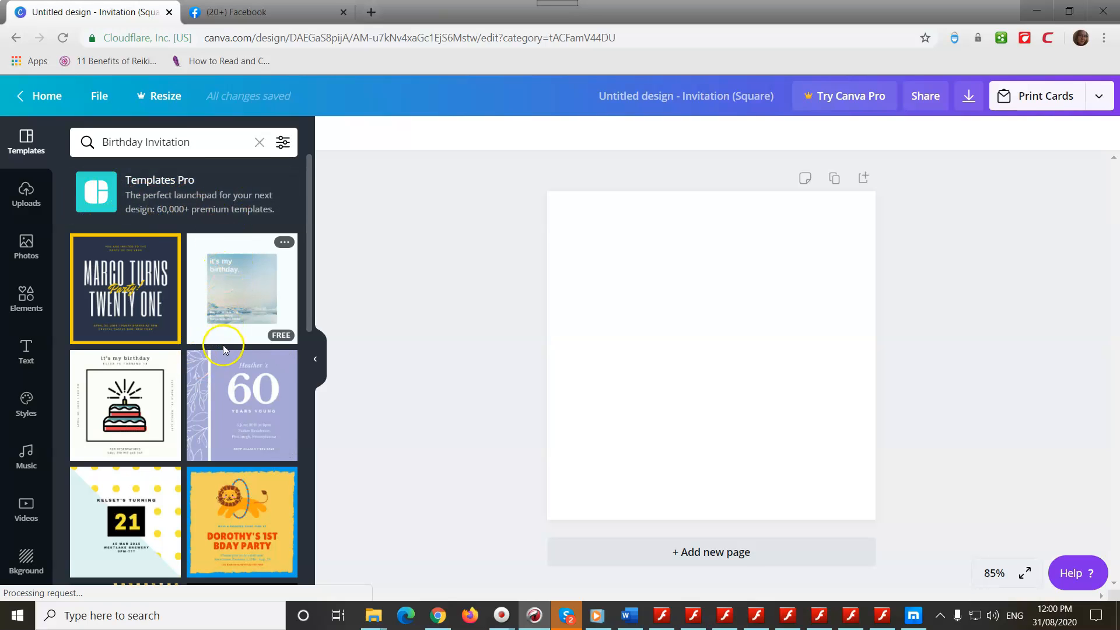
scroll(224, 385, down, 3)
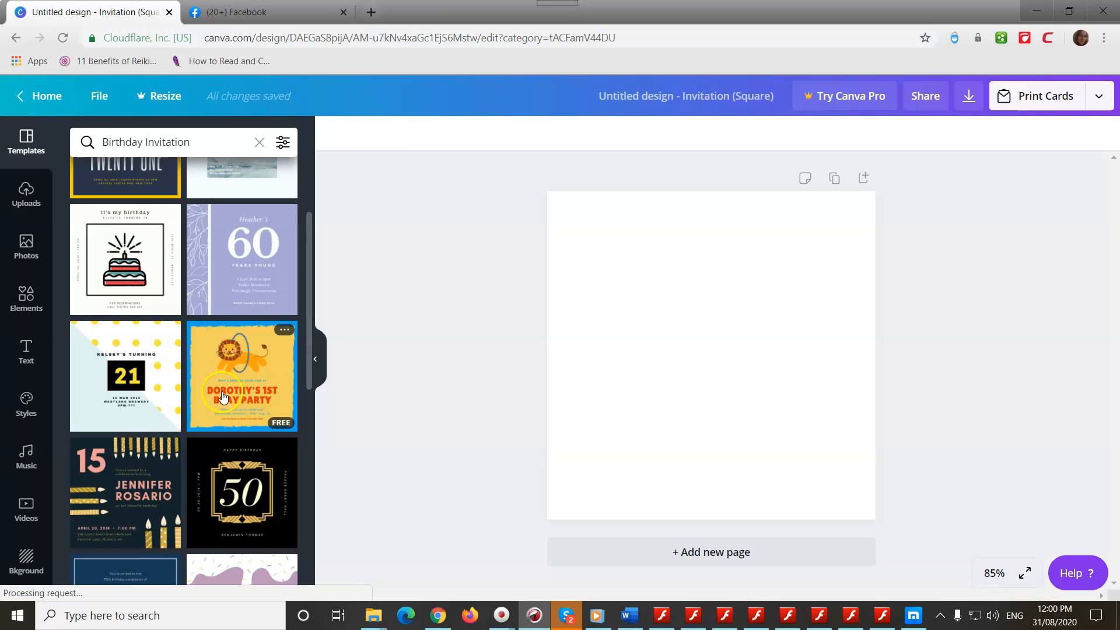
scroll(223, 397, down, 7)
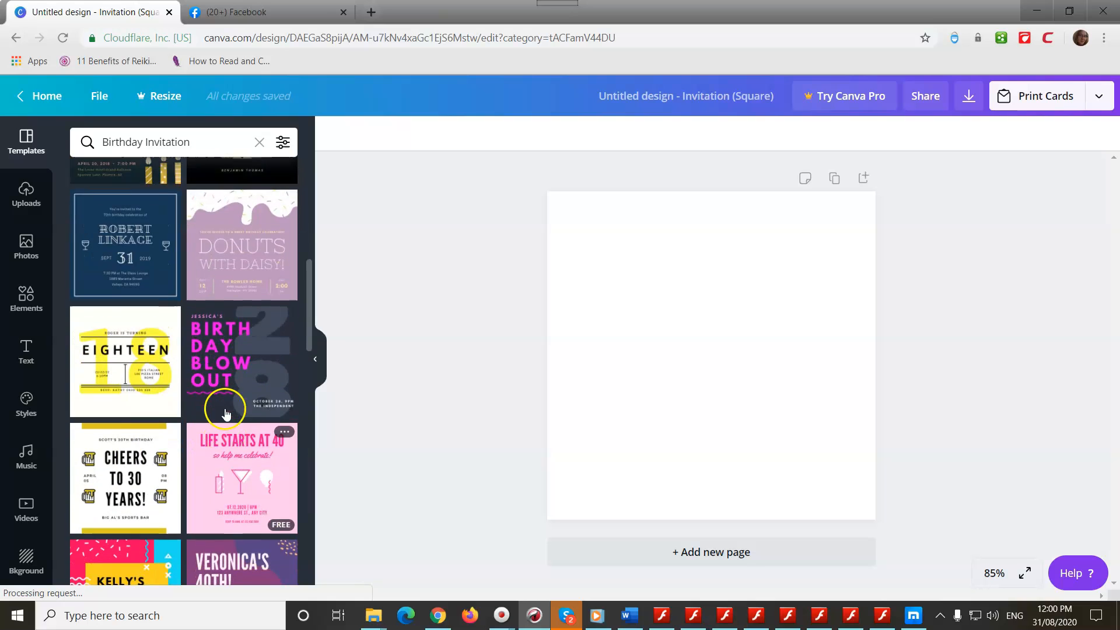
scroll(226, 413, down, 5)
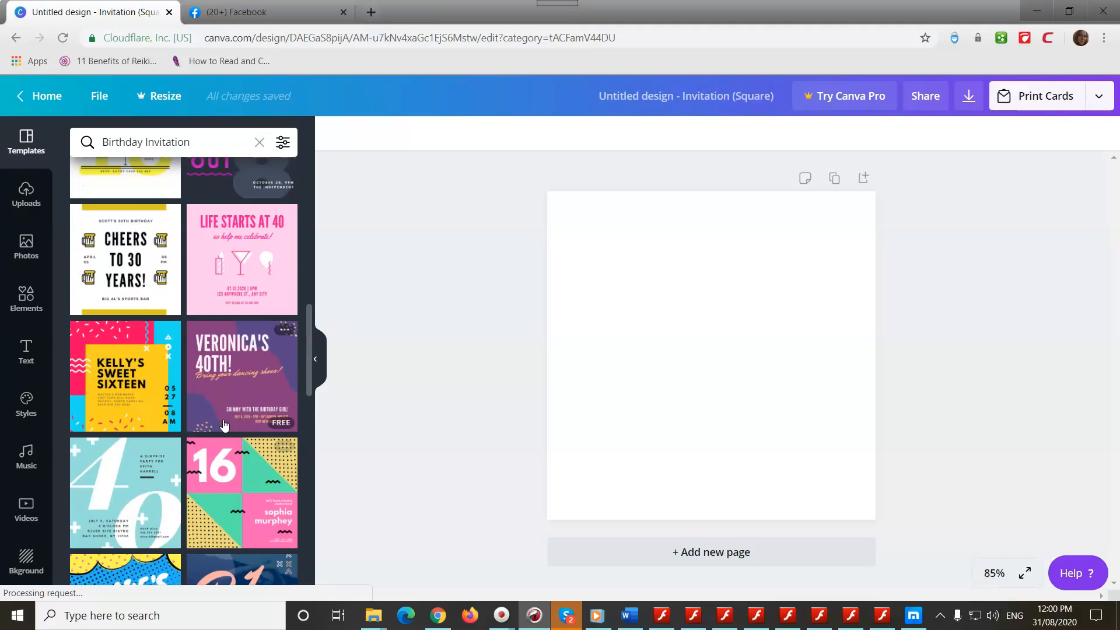
Step: Apply the light-blue '40' surprise party template and check its 4 and 0 numerals, heading and date text
click(121, 426)
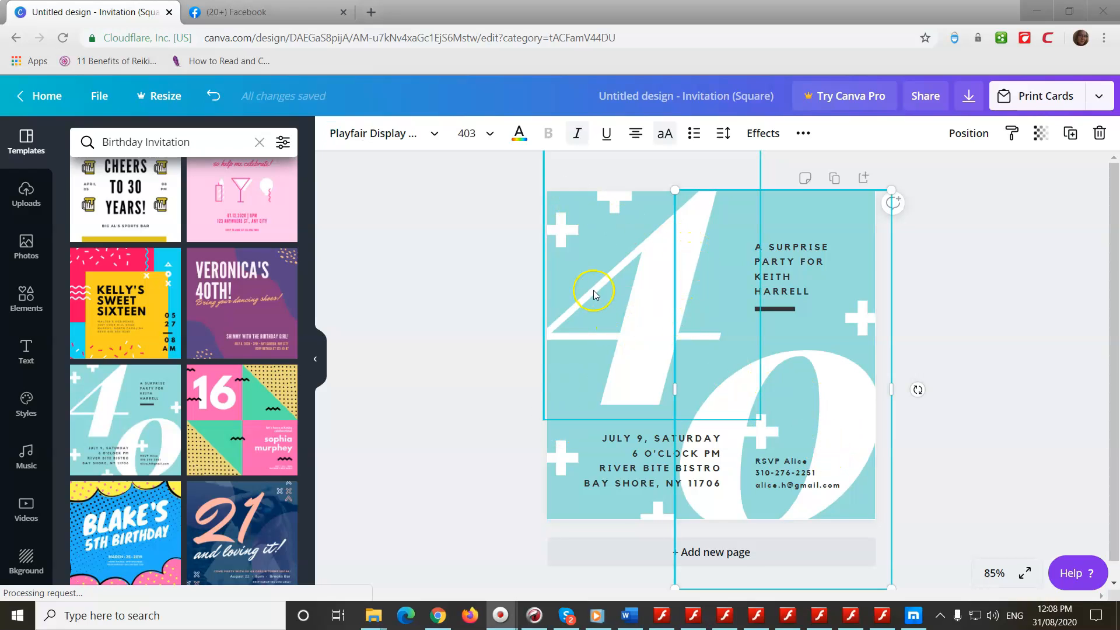
click(931, 311)
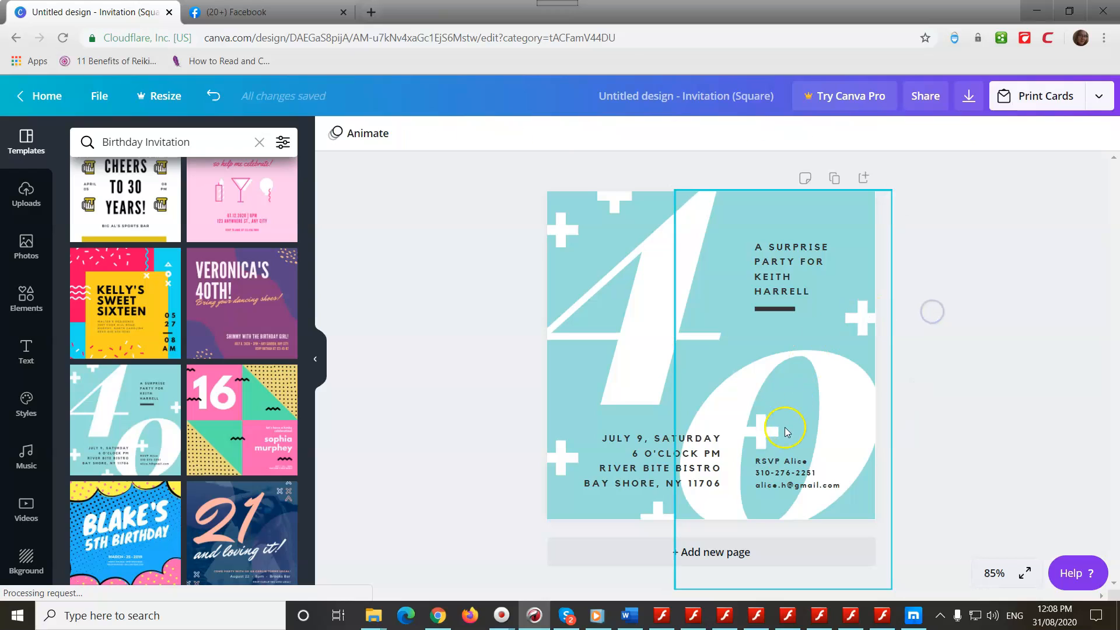
click(829, 390)
click(715, 325)
click(617, 302)
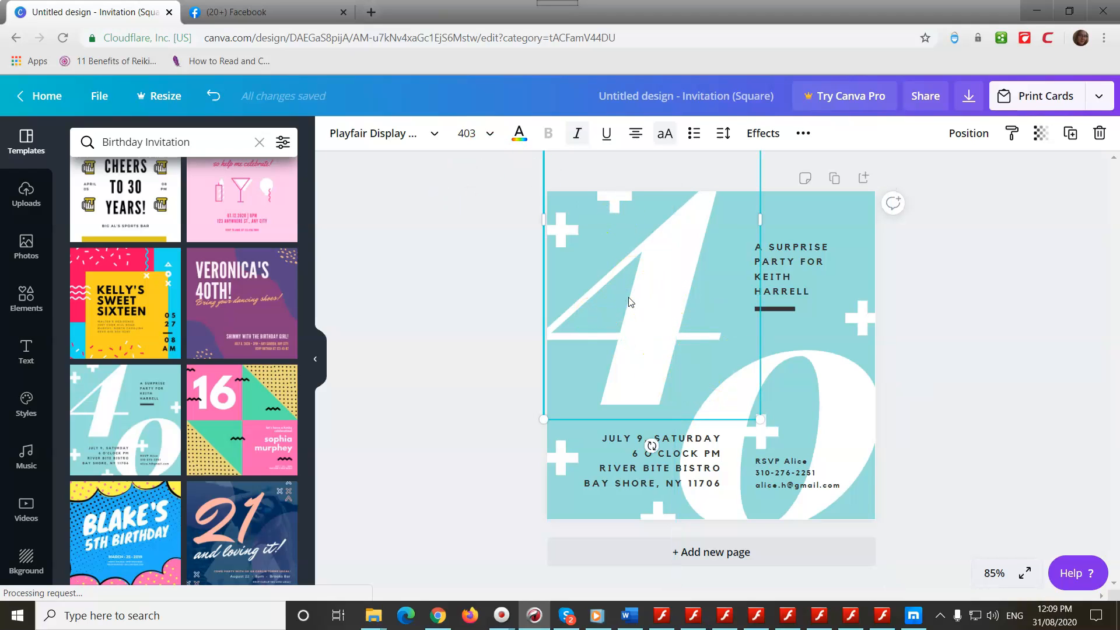
click(593, 477)
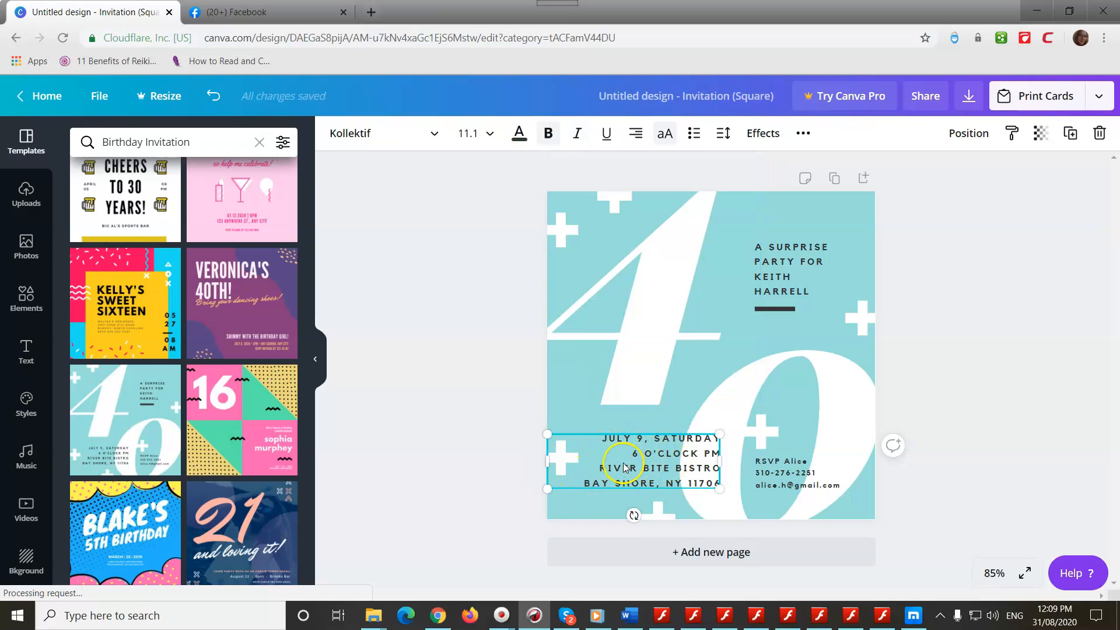
click(782, 259)
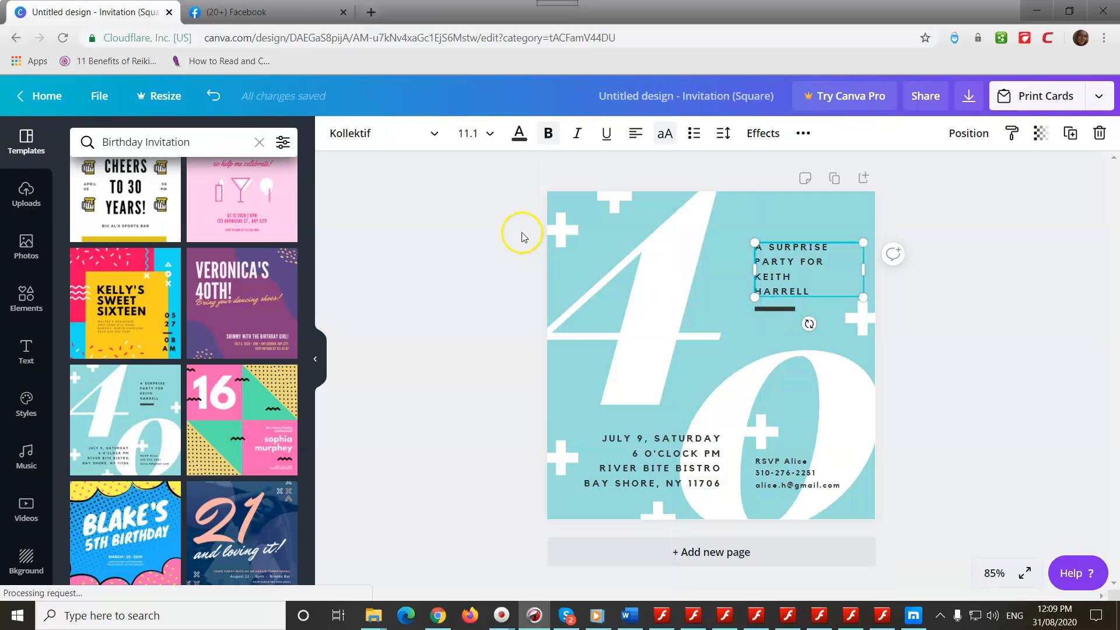
Step: Check each plus-shape decoration and the numerals, ending with the page background selected
click(562, 230)
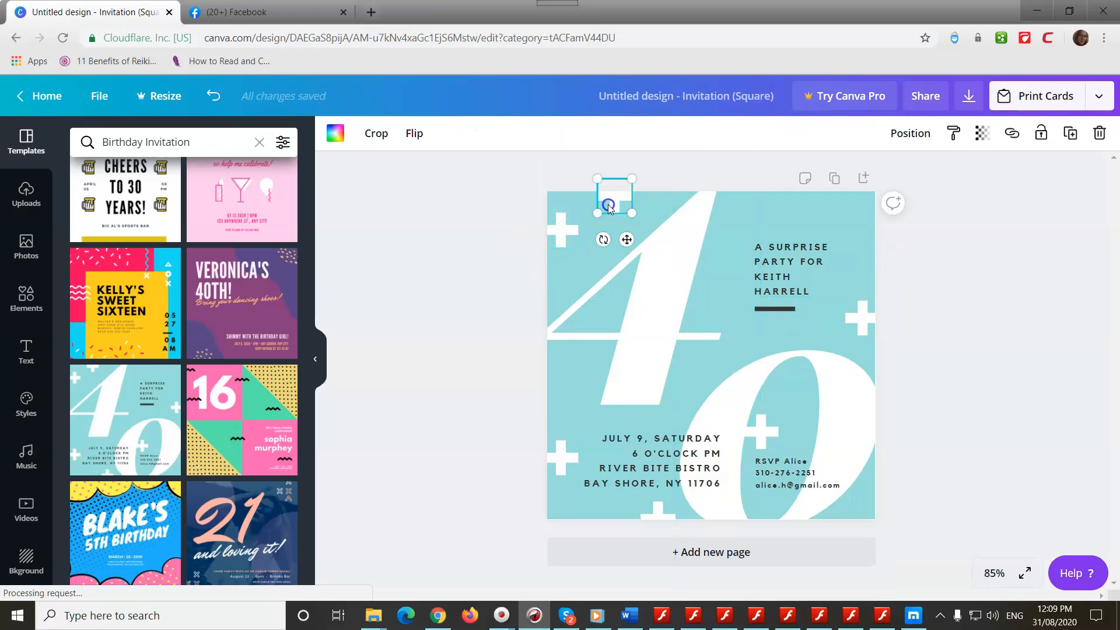
click(561, 454)
click(861, 312)
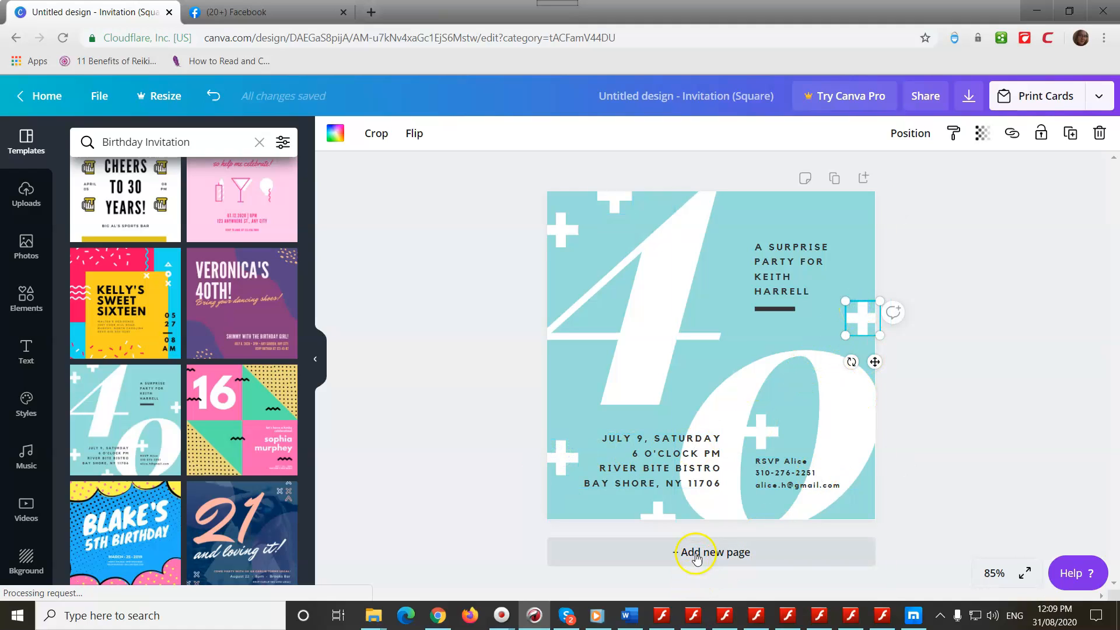
click(753, 426)
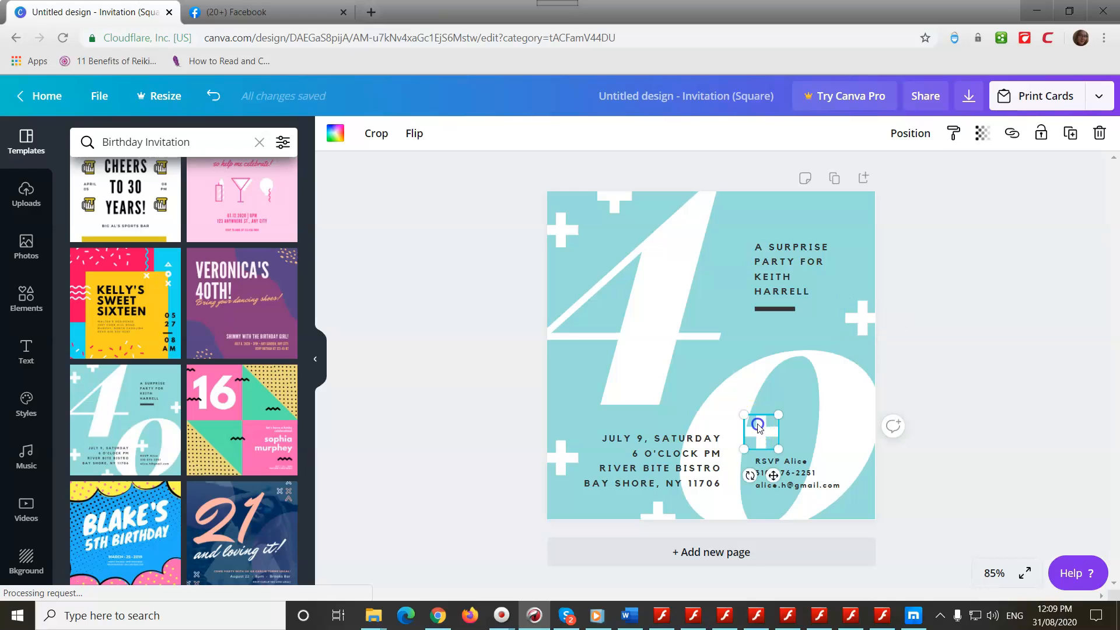
click(475, 312)
click(624, 237)
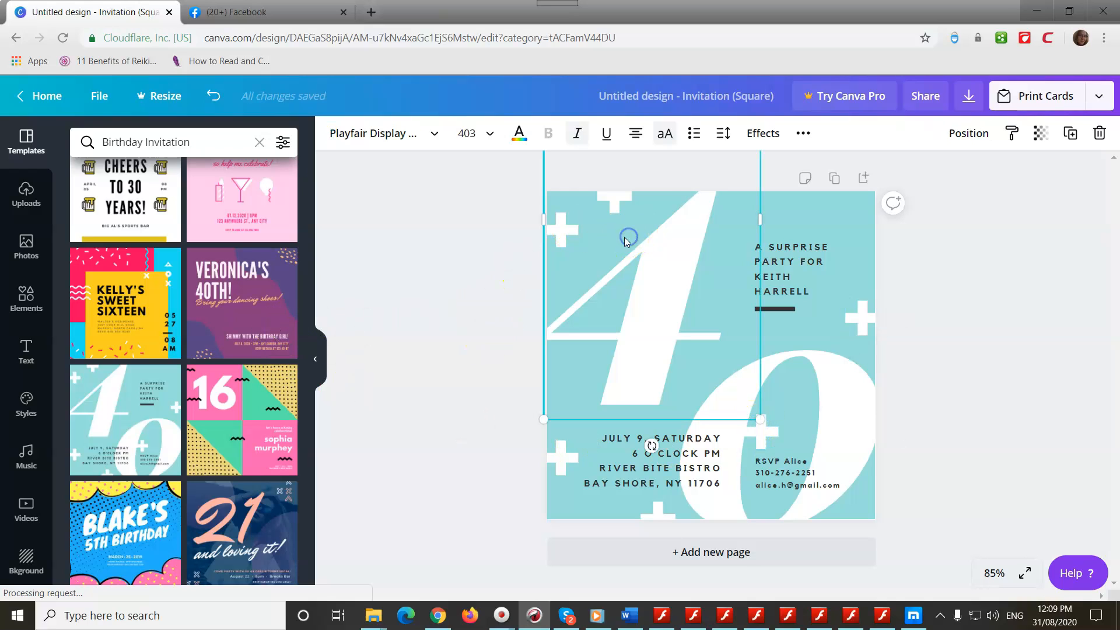
click(819, 204)
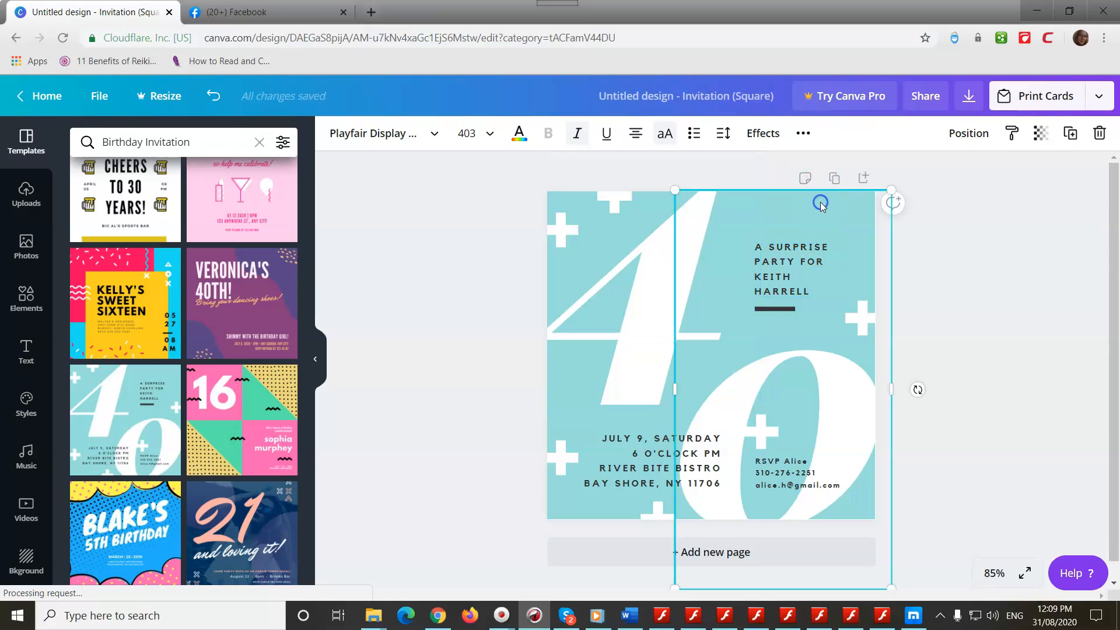
click(559, 520)
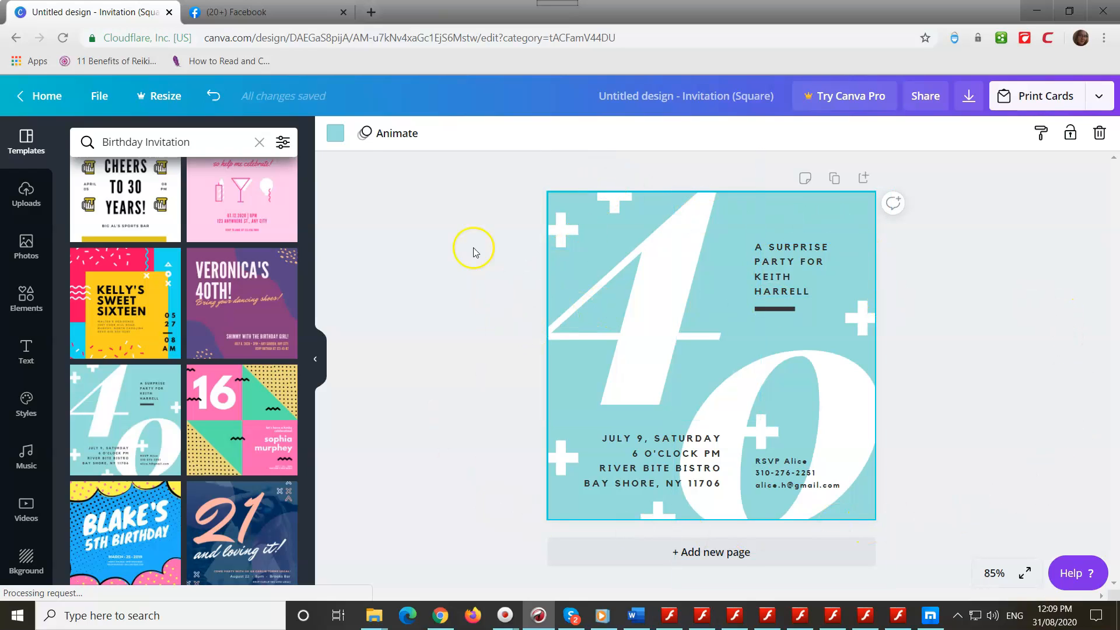
Step: Change the page background from teal to the pink #ed98dd using the custom colour picker
click(336, 138)
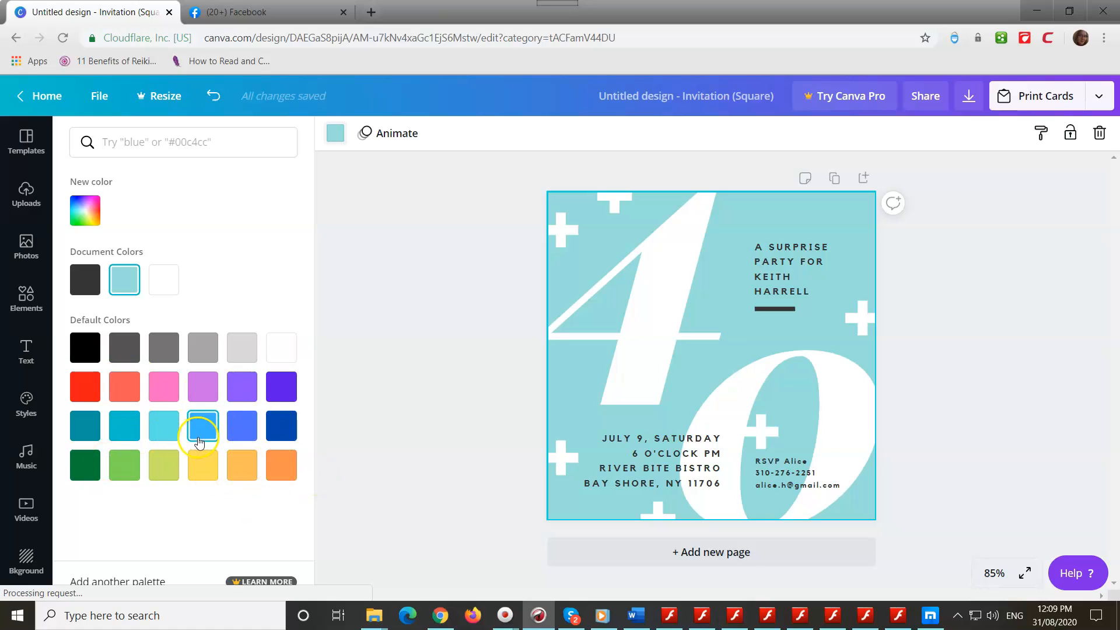
click(86, 216)
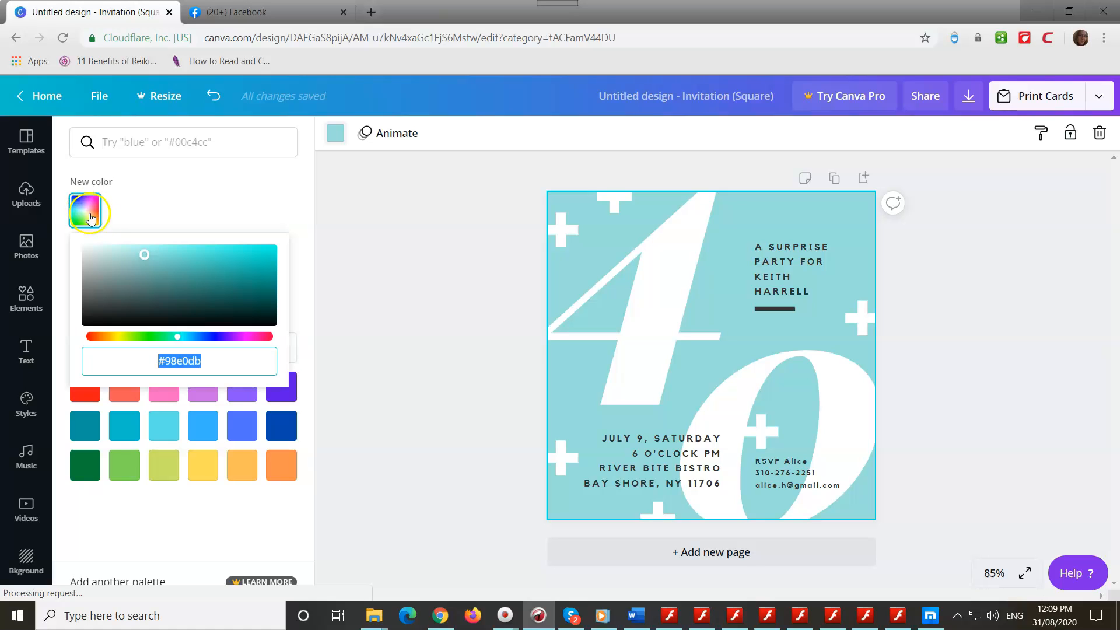
click(245, 337)
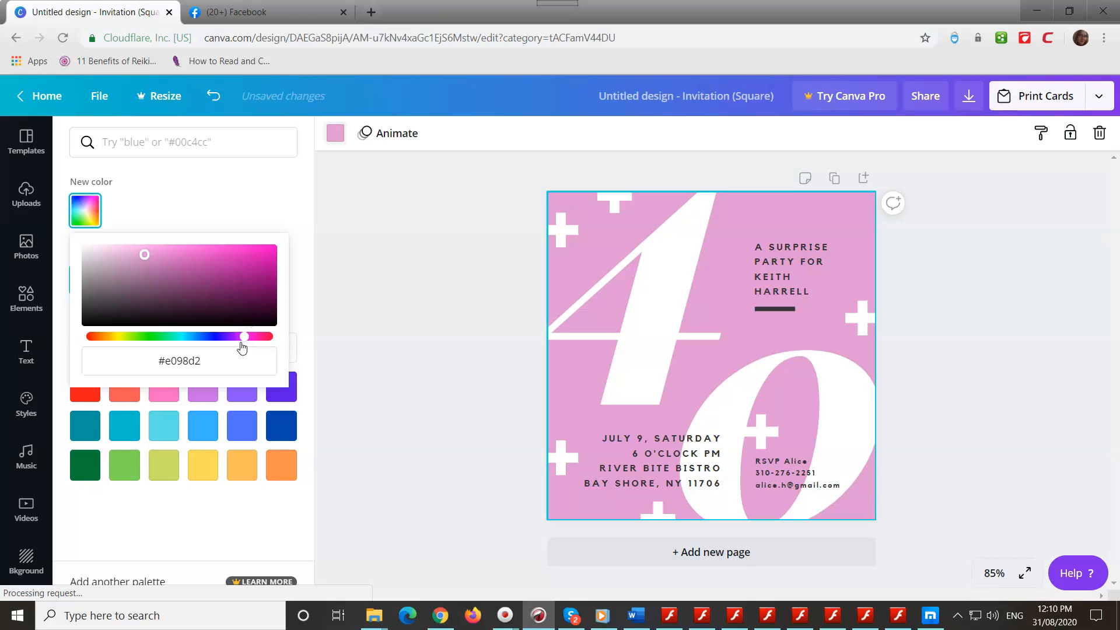
click(170, 363)
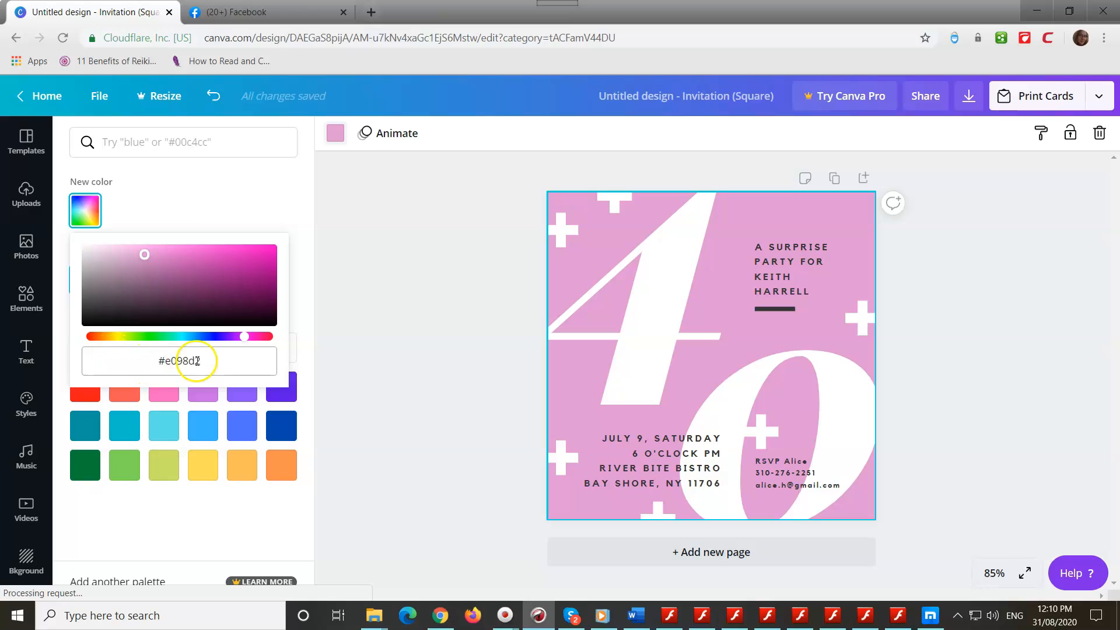
click(138, 353)
click(216, 368)
drag(210, 361, 138, 363)
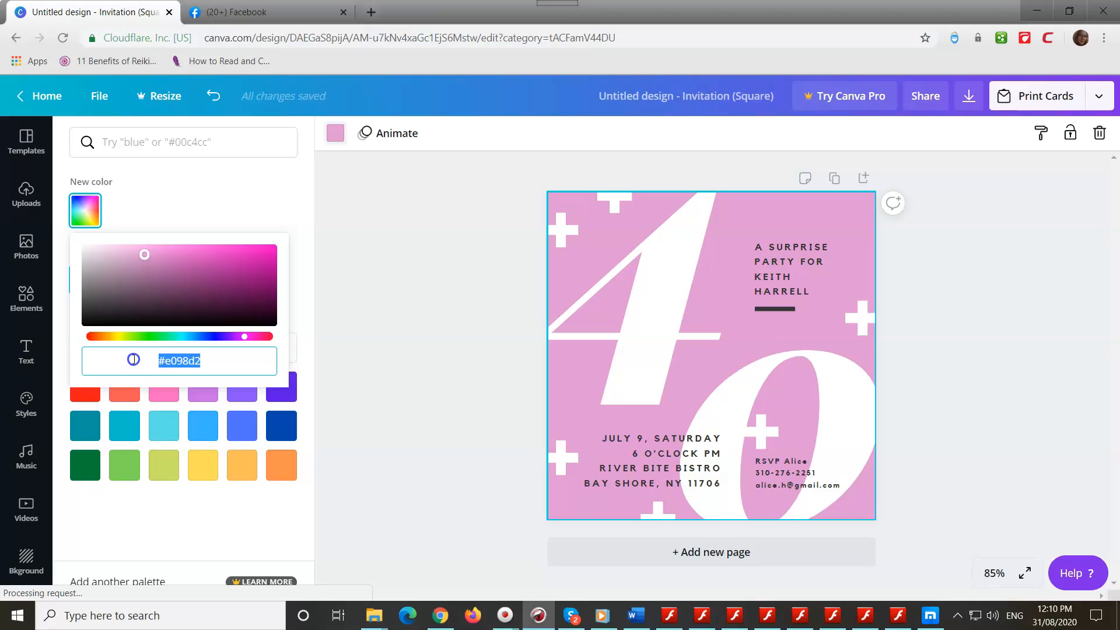
drag(164, 267, 152, 250)
click(231, 398)
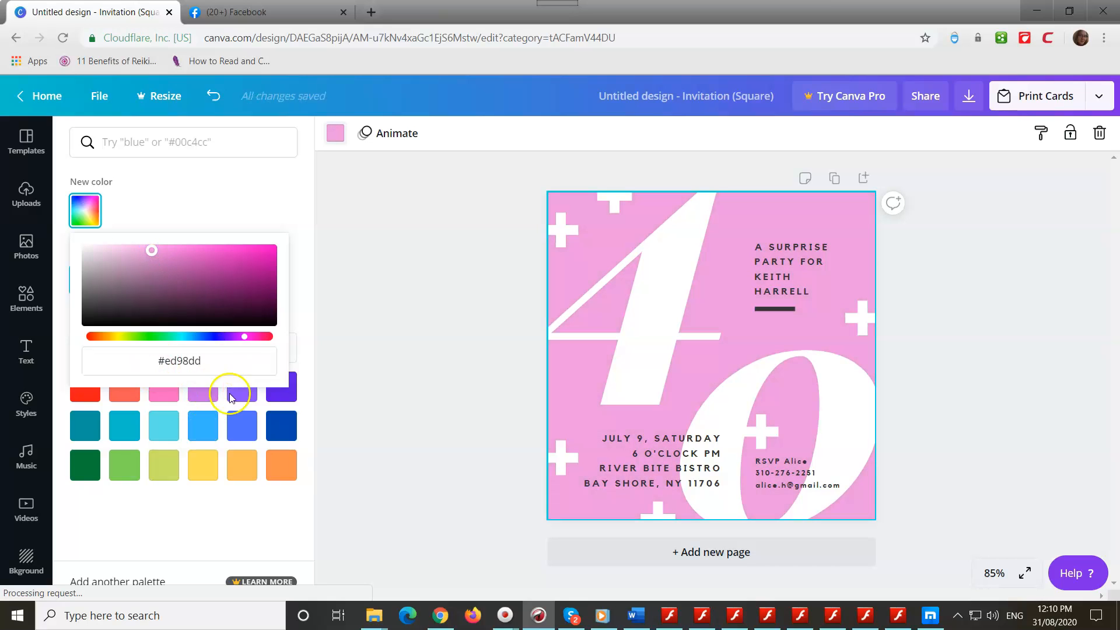
click(90, 211)
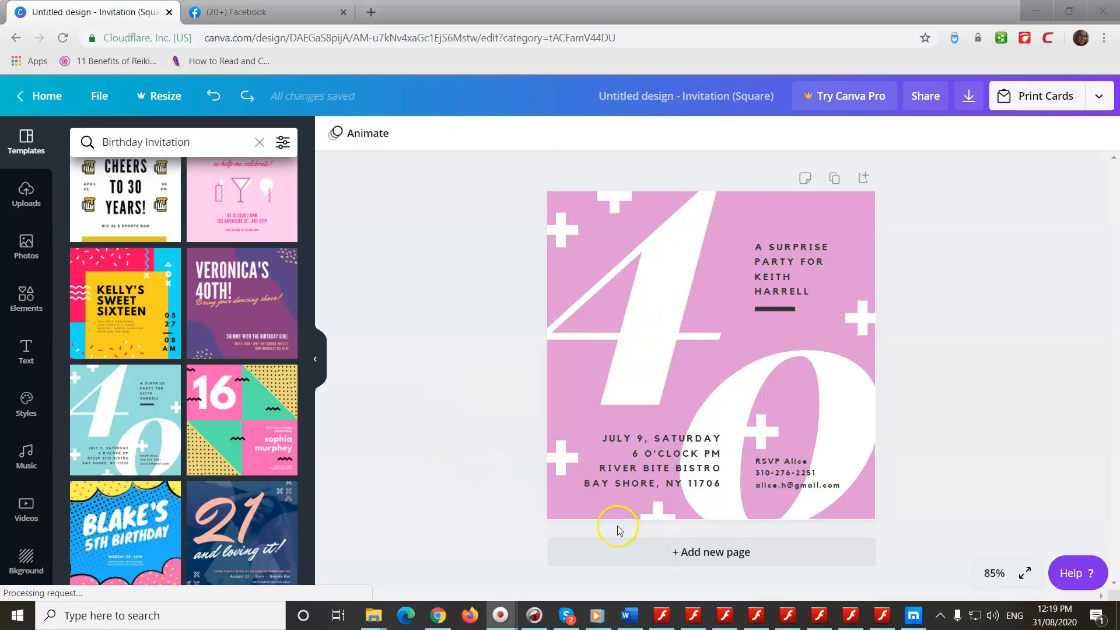
Step: Replace the big 4 with an 8 so it reads 80, and drag the 8 down beside the 0
click(659, 353)
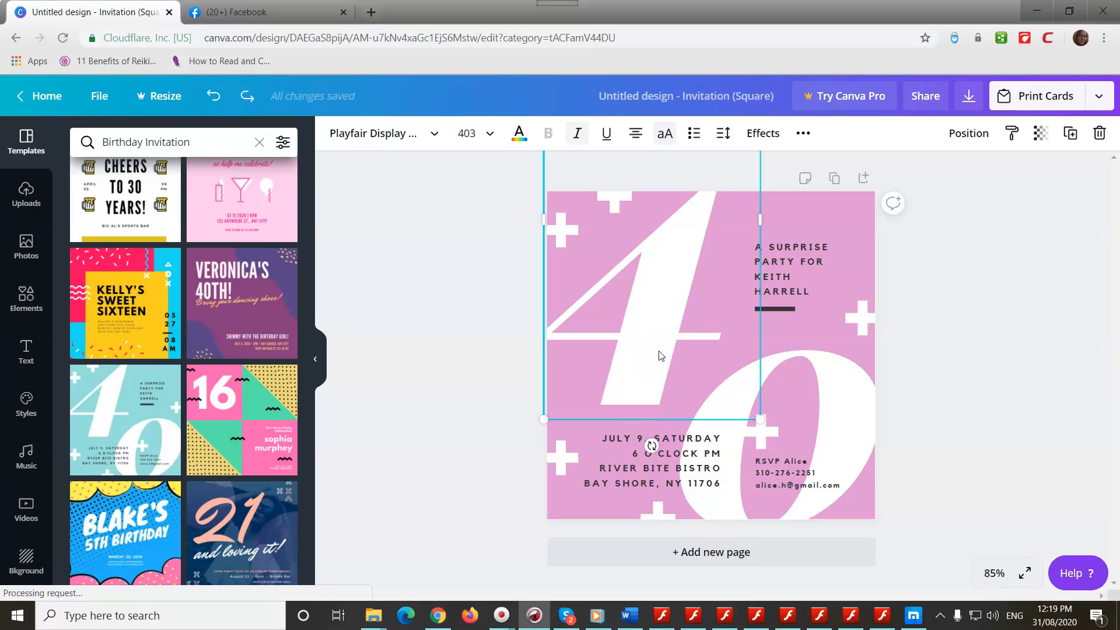
text(8)
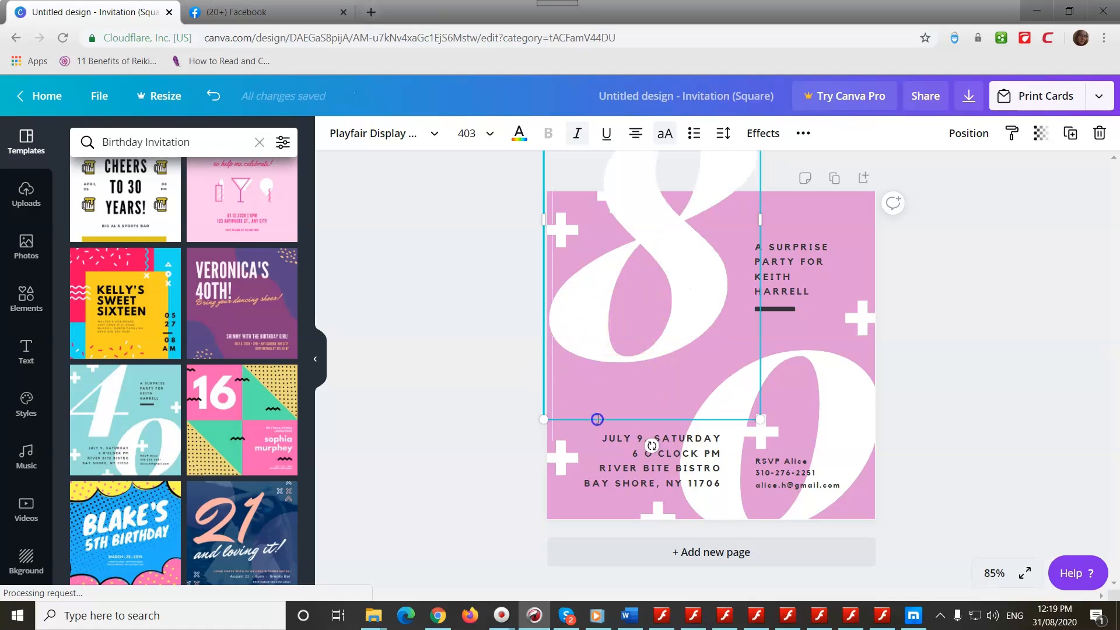
click(587, 335)
click(652, 299)
drag(597, 420, 599, 497)
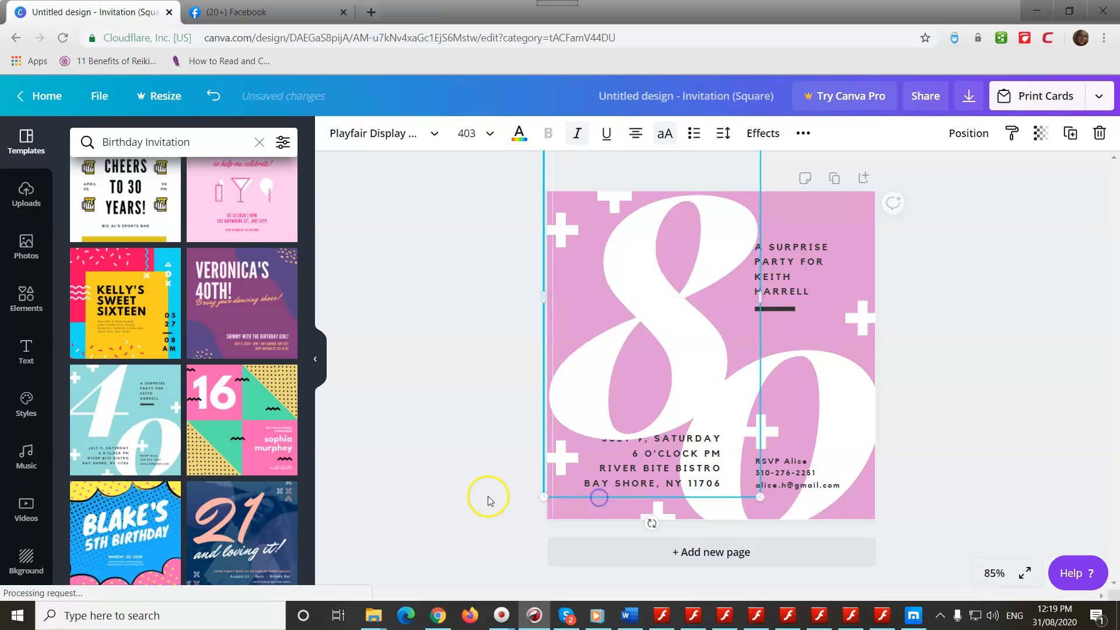
click(439, 393)
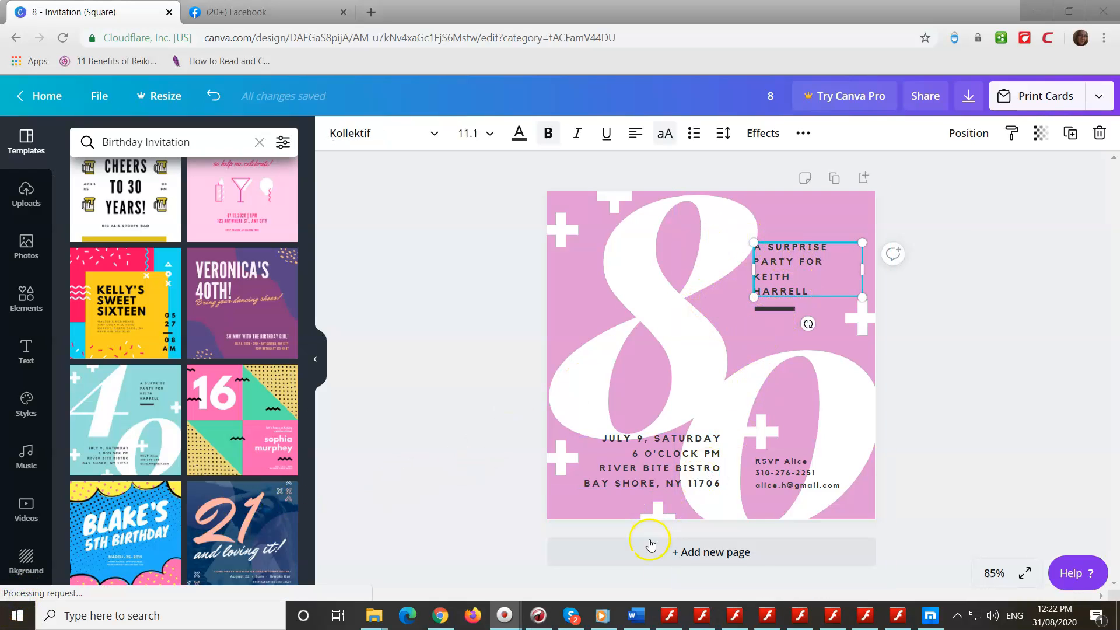
Step: Delete the dark line under the heading and replace the honoree's name with the new full name
click(775, 309)
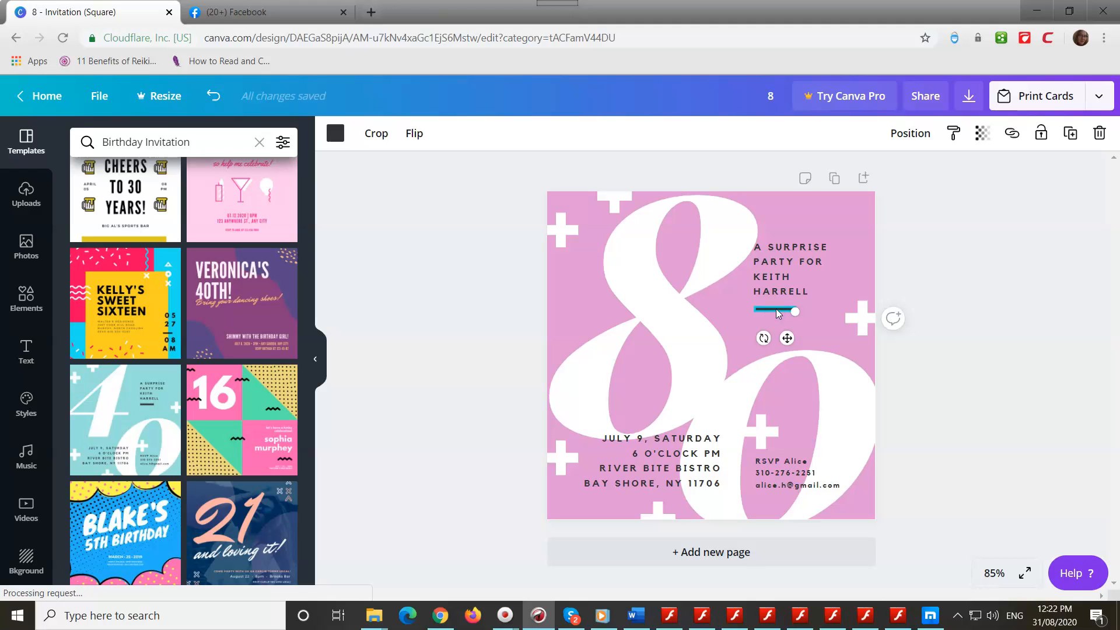
key(Delete)
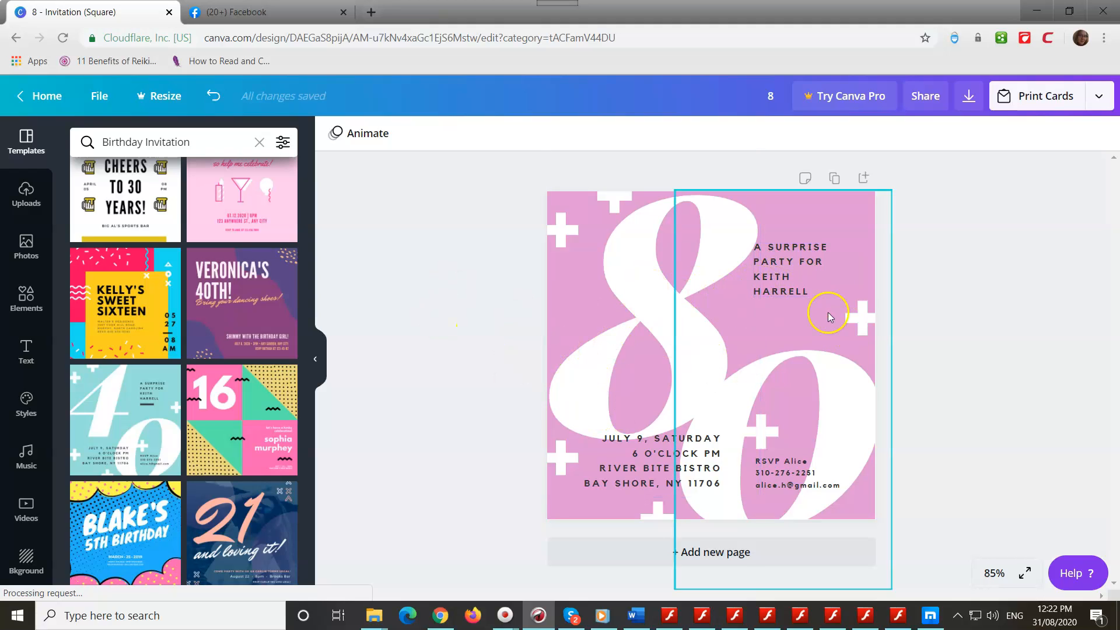
click(779, 291)
double_click(779, 292)
drag(810, 291, 753, 278)
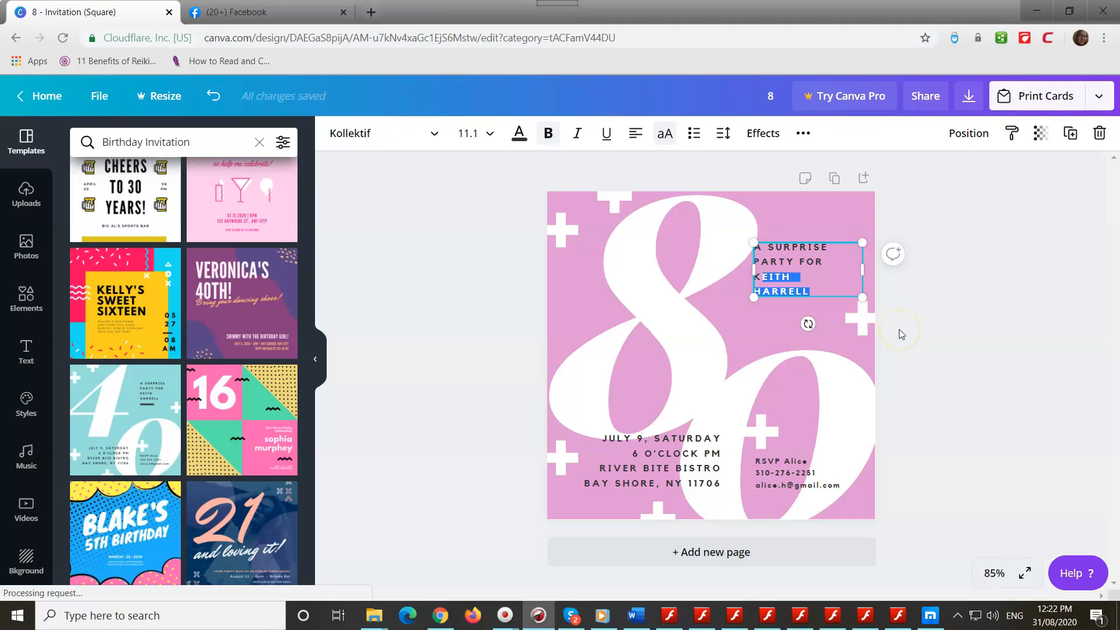
key(BackSpace)
key(BackSpace)
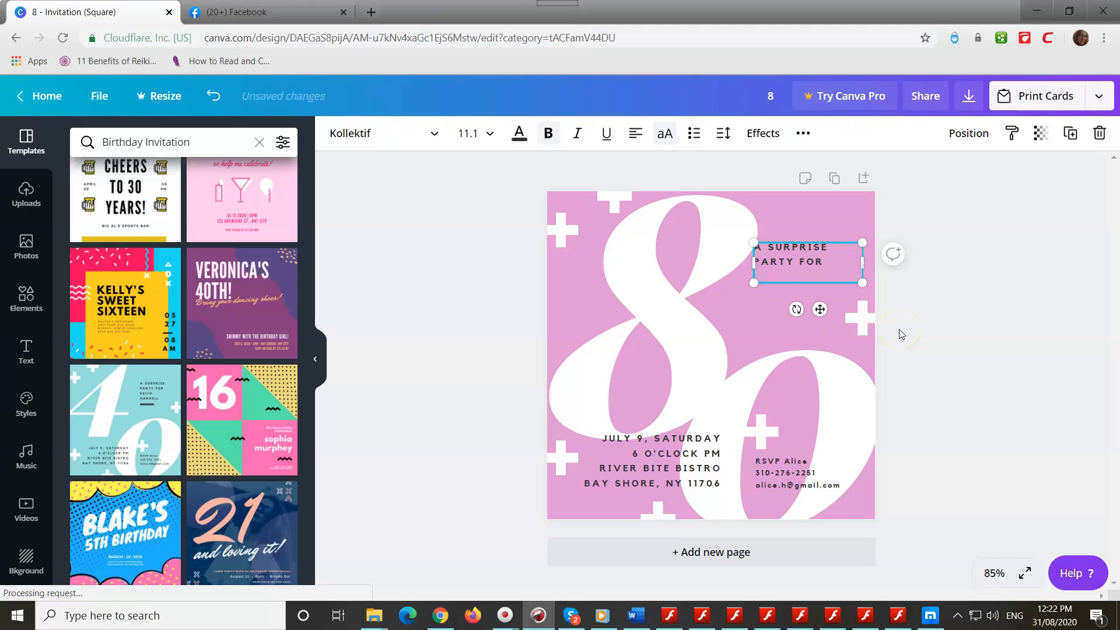
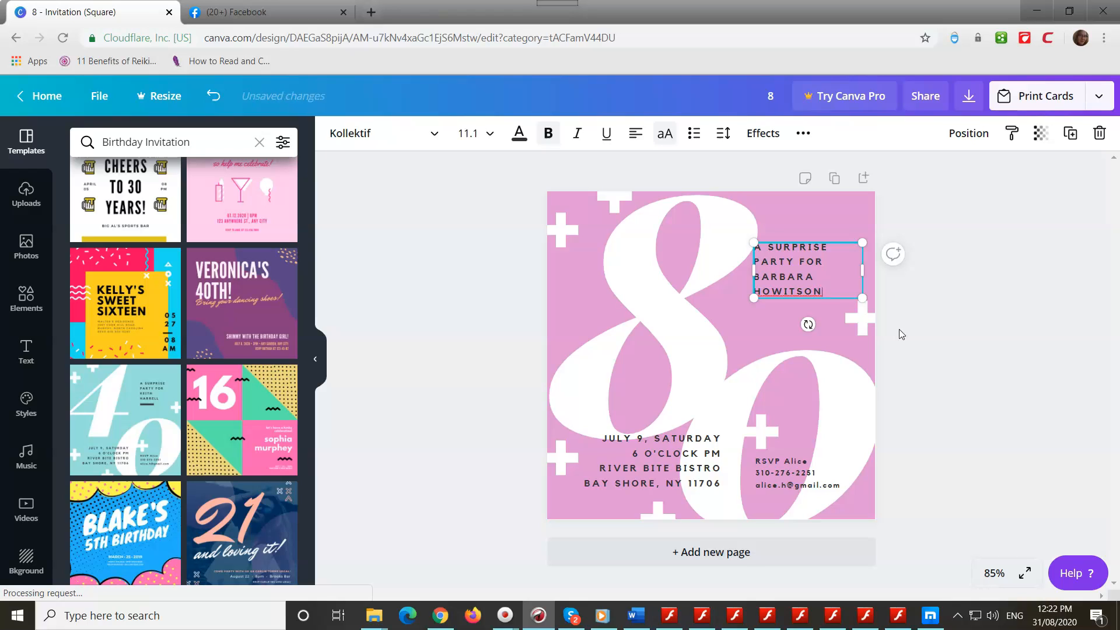
click(634, 473)
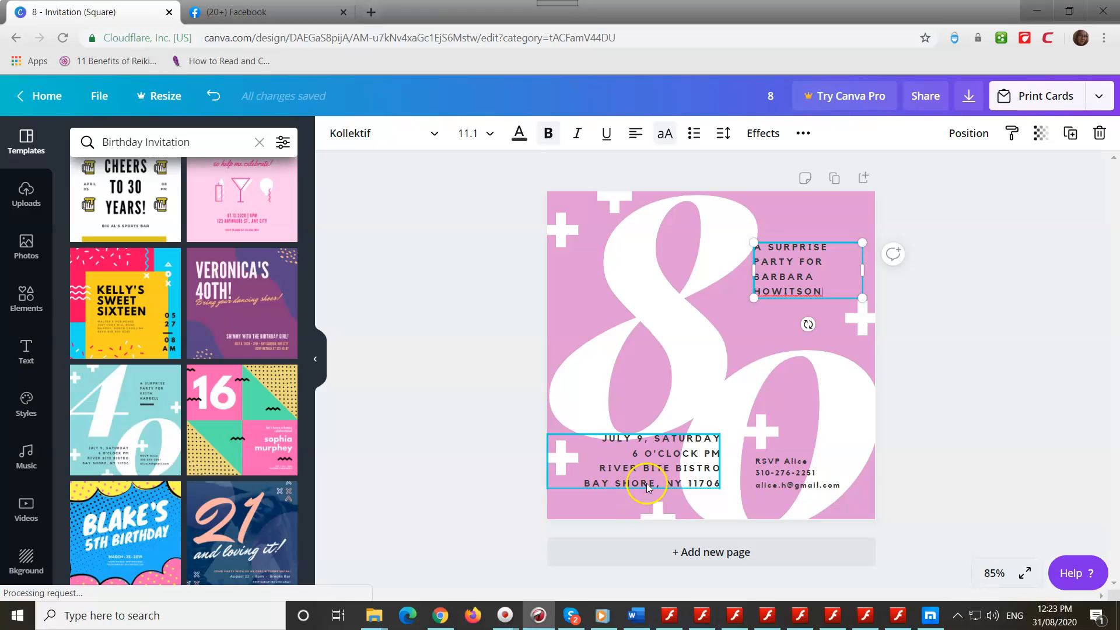
Step: Replace 'BAY SHORE' at the end of the venue line with 'BAYSIDE VIC'
click(674, 484)
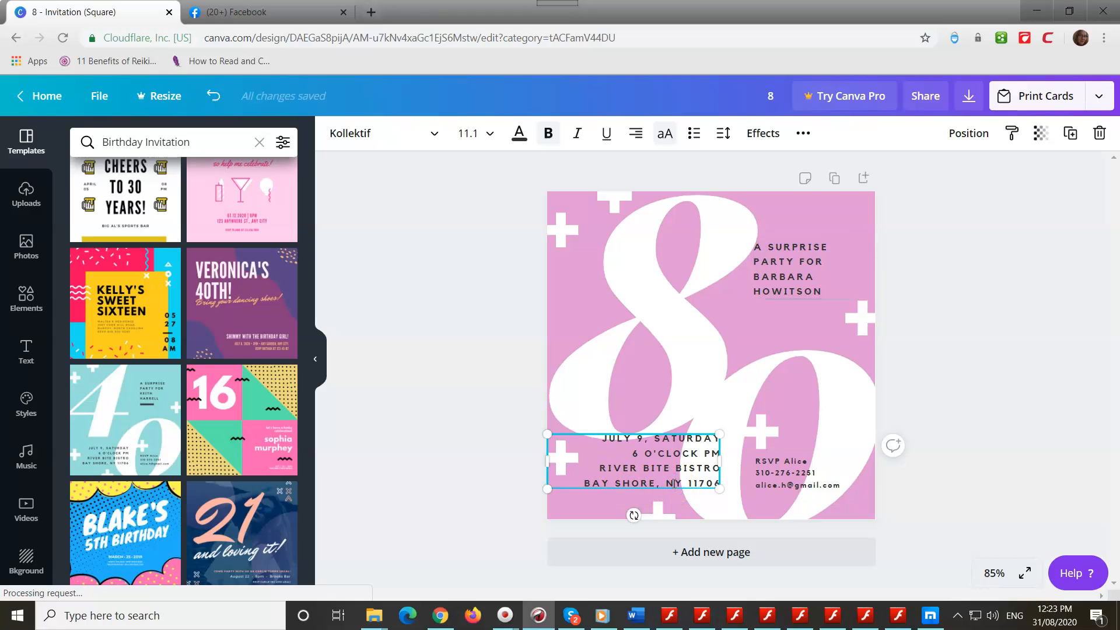
drag(667, 483, 699, 484)
key(BackSpace)
key(BackSpace)
key(BackSpace)
key(BackSpace)
key(BackSpace)
key(BackSpace)
key(BackSpace)
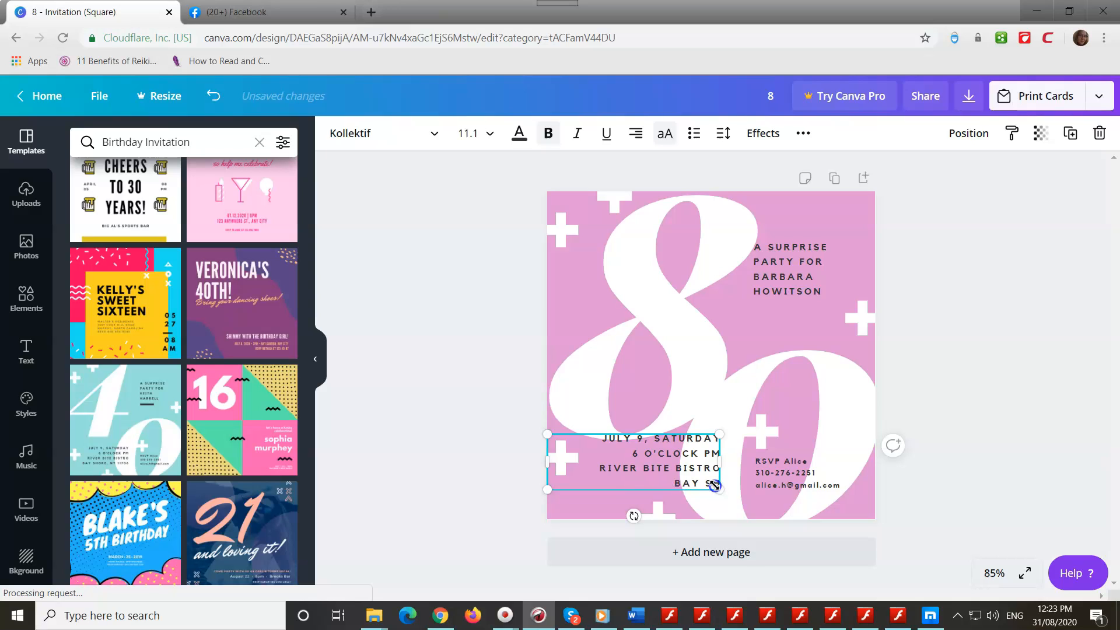
text(OR)
key(BackSpace)
key(BackSpace)
text(VIC)
click(796, 469)
click(785, 477)
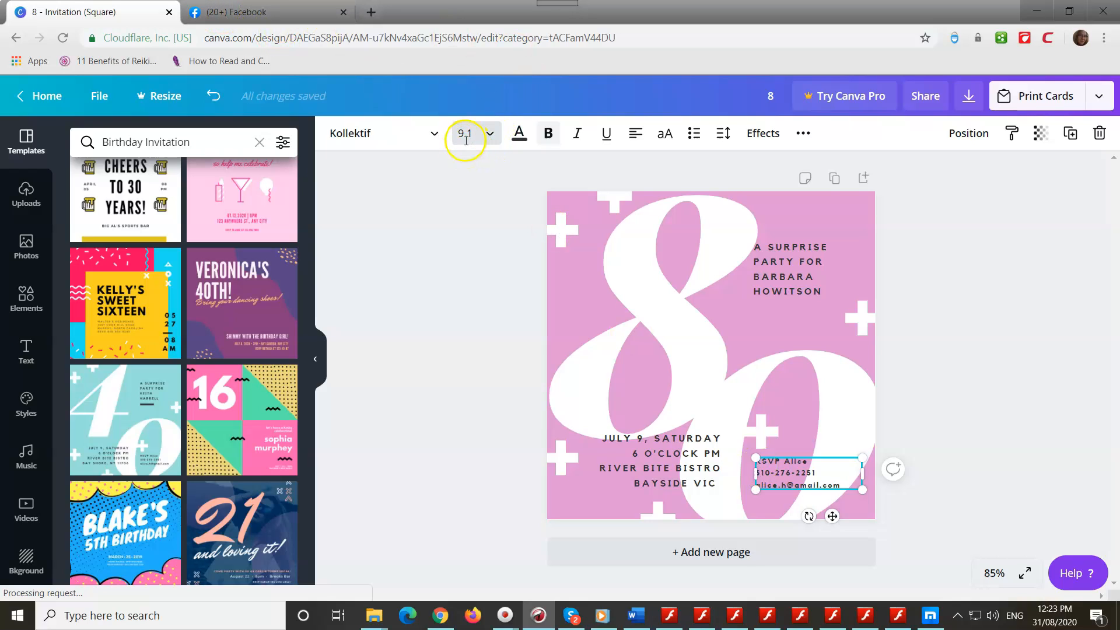
Step: Set all of the RSVP details text to font size 12
click(832, 470)
double_click(832, 469)
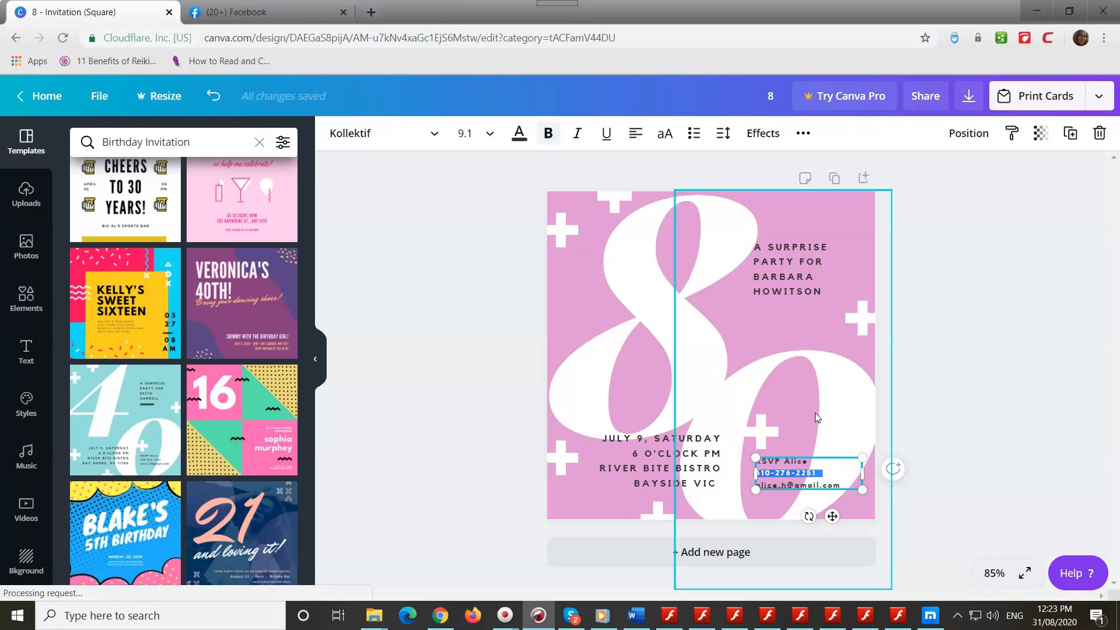
key(ctrl+a)
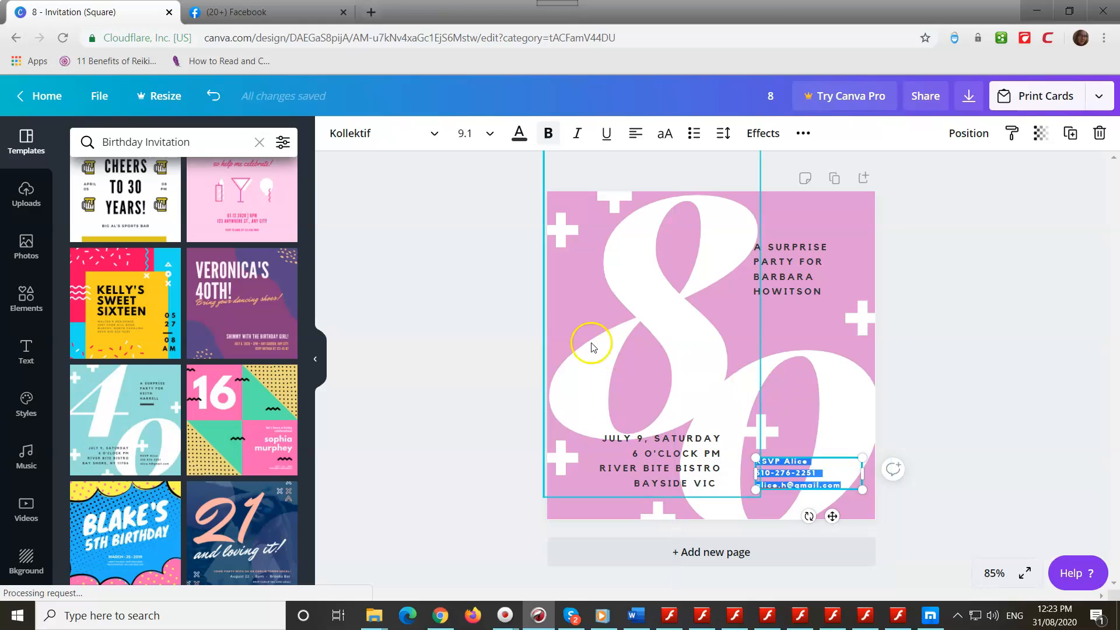
click(491, 135)
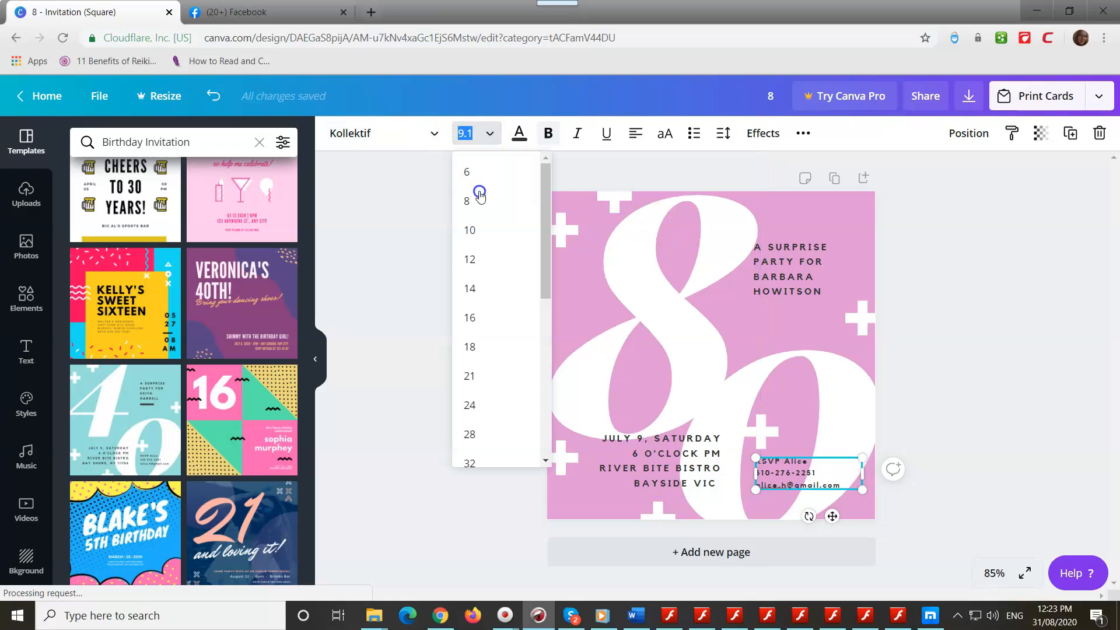
click(470, 346)
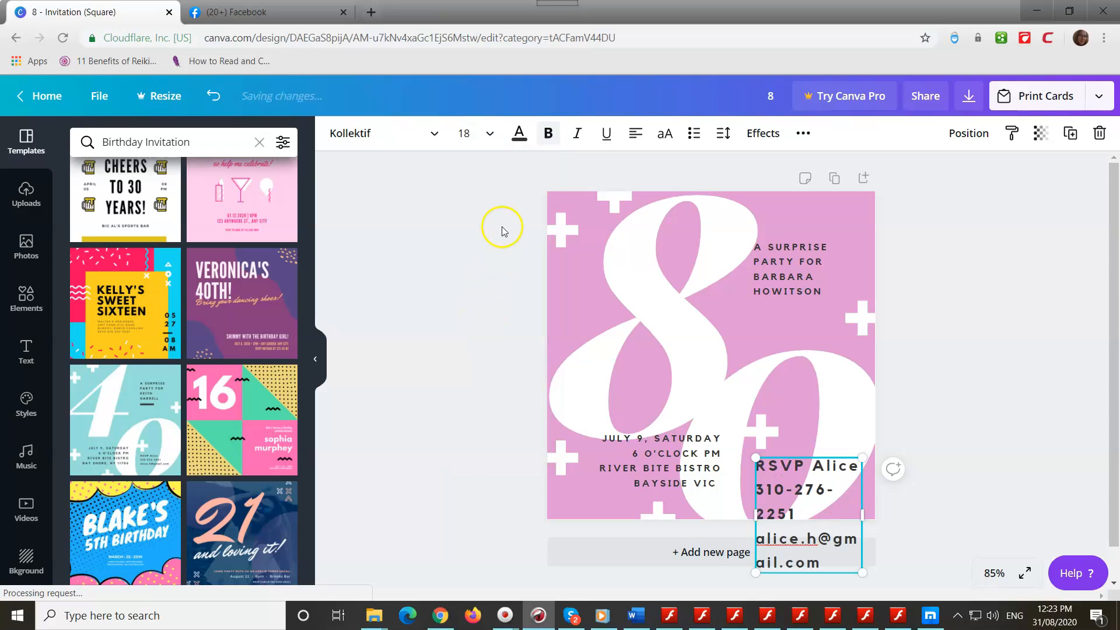
click(490, 134)
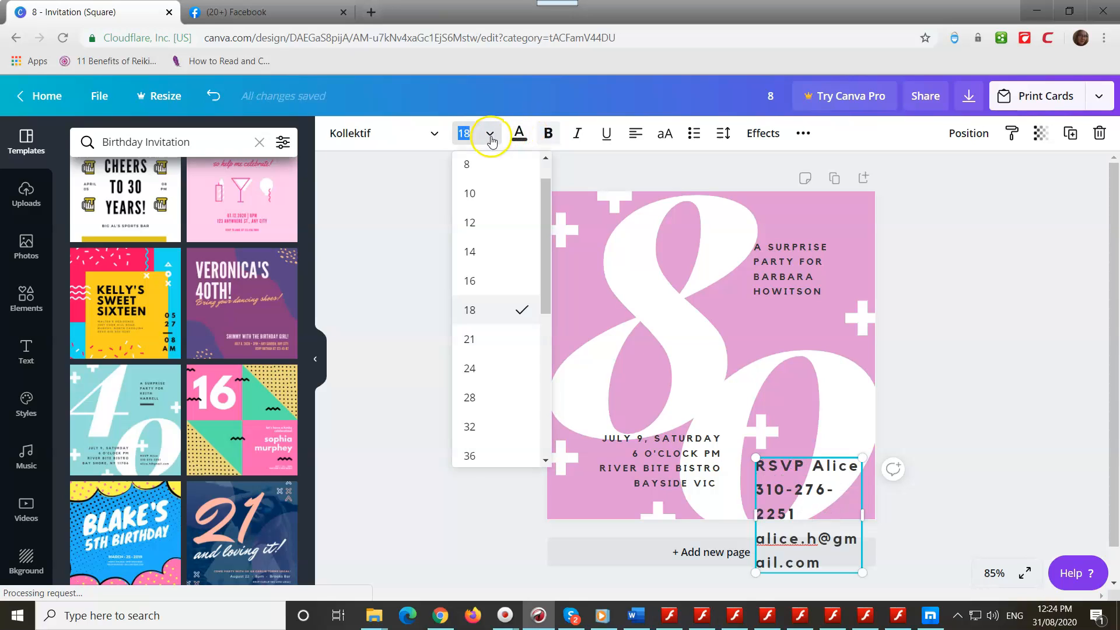
click(474, 223)
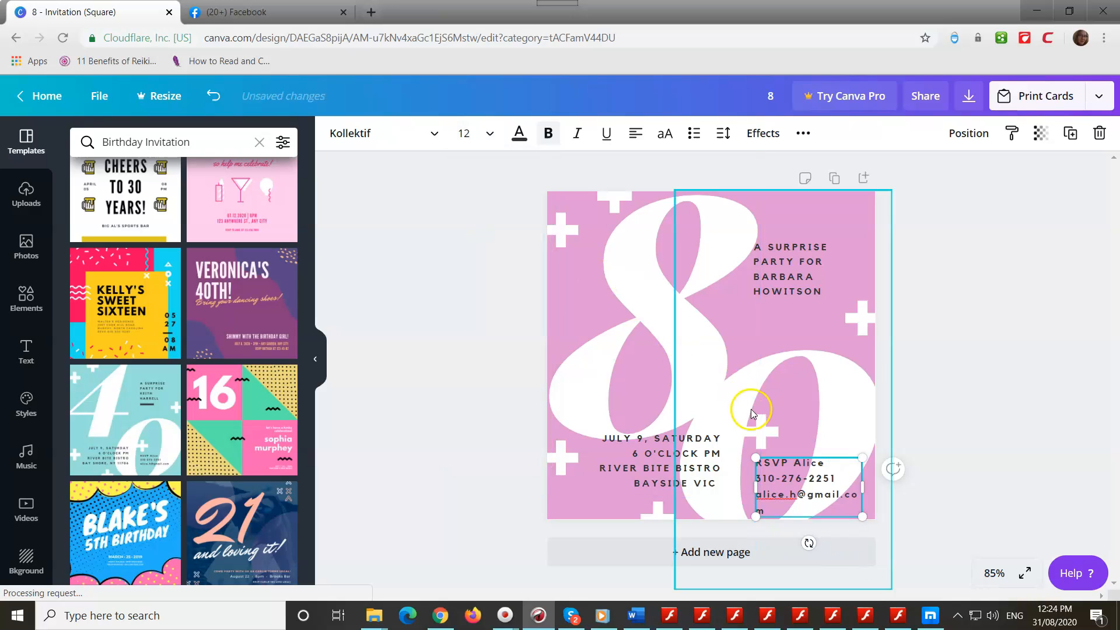
Step: Update the RSVP contact phone number and nudge the party heading slightly to the right
click(685, 463)
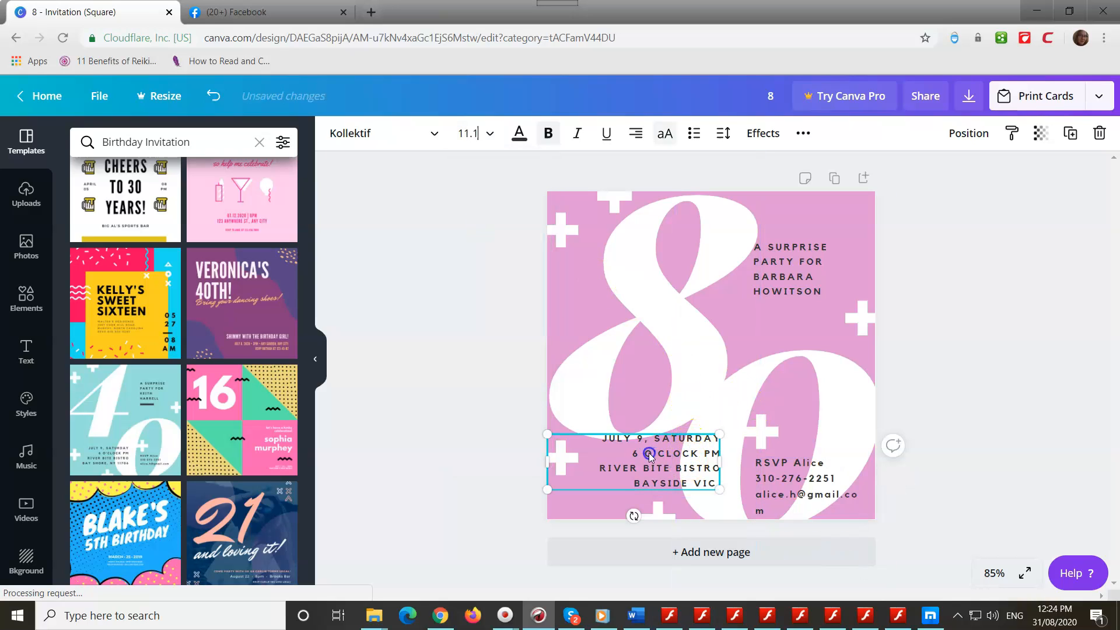
click(764, 476)
click(768, 480)
text(07)
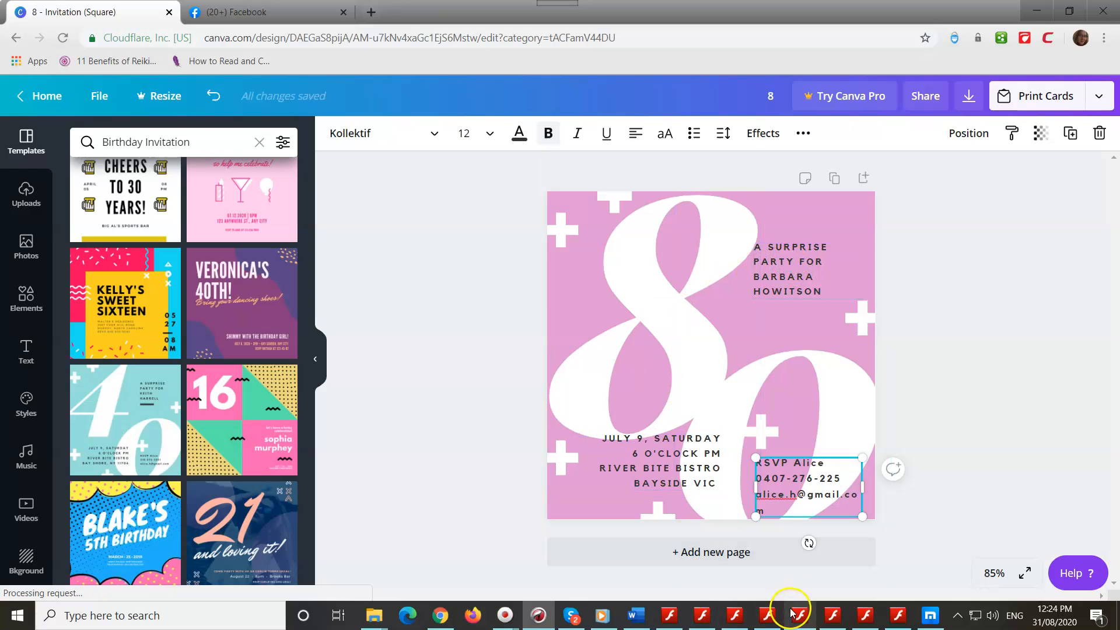
drag(784, 270, 787, 267)
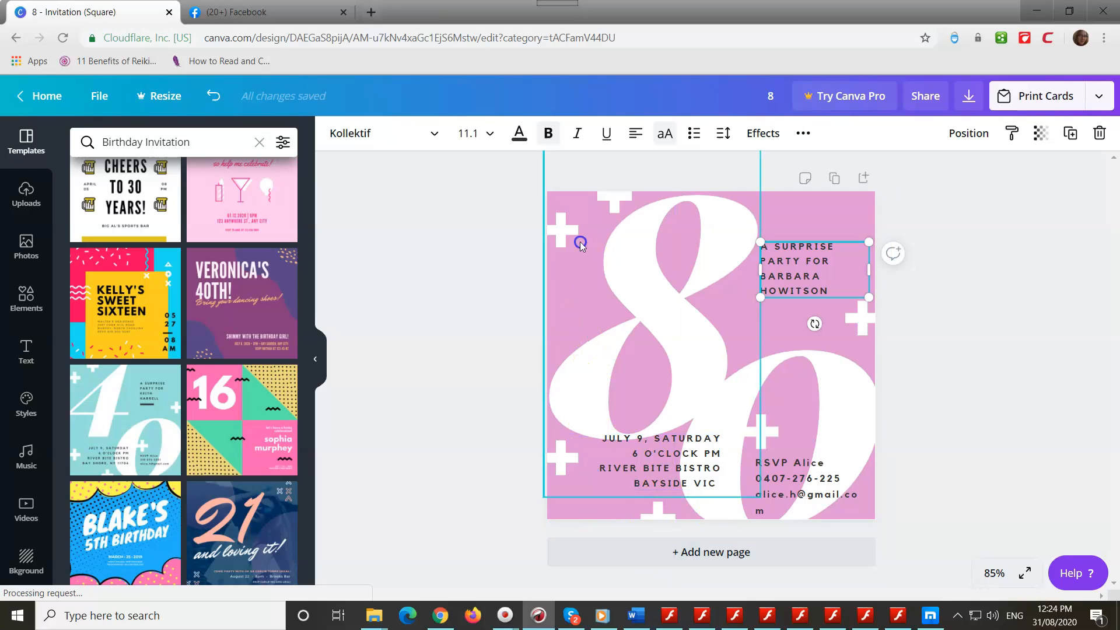
Step: Delete each white plus decoration around the card until none remain
click(549, 228)
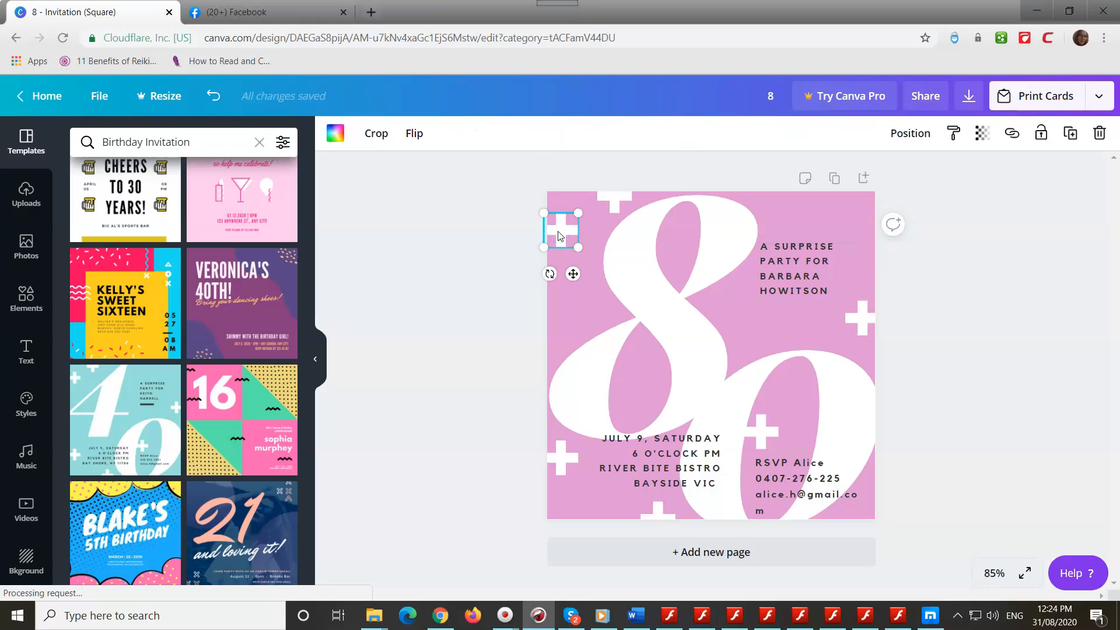
drag(557, 232, 620, 198)
key(Delete)
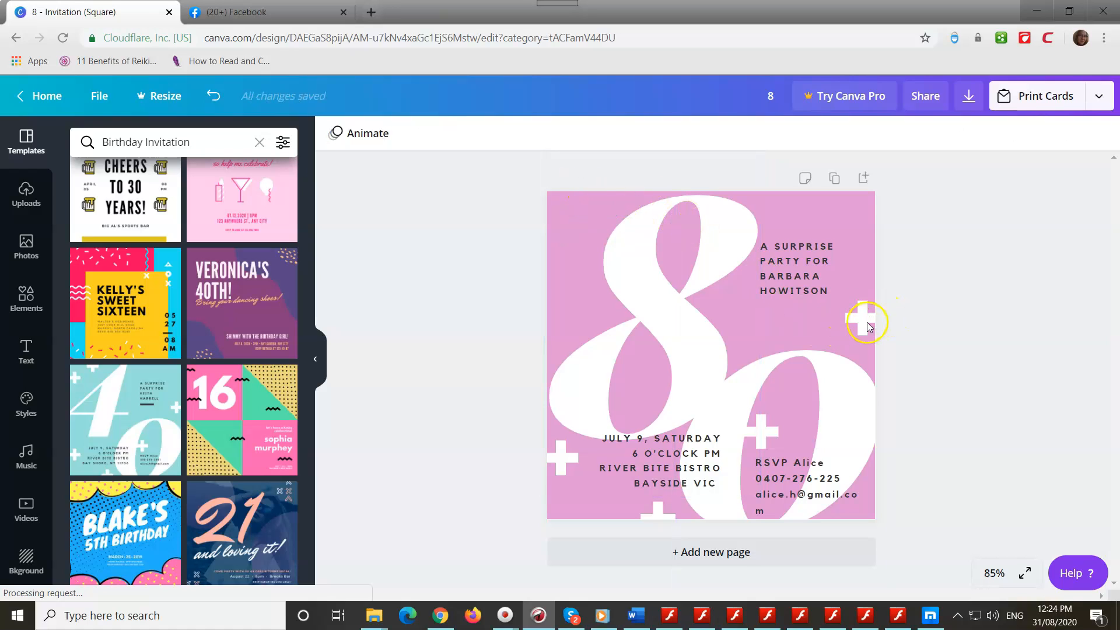
click(867, 323)
click(766, 432)
key(Delete)
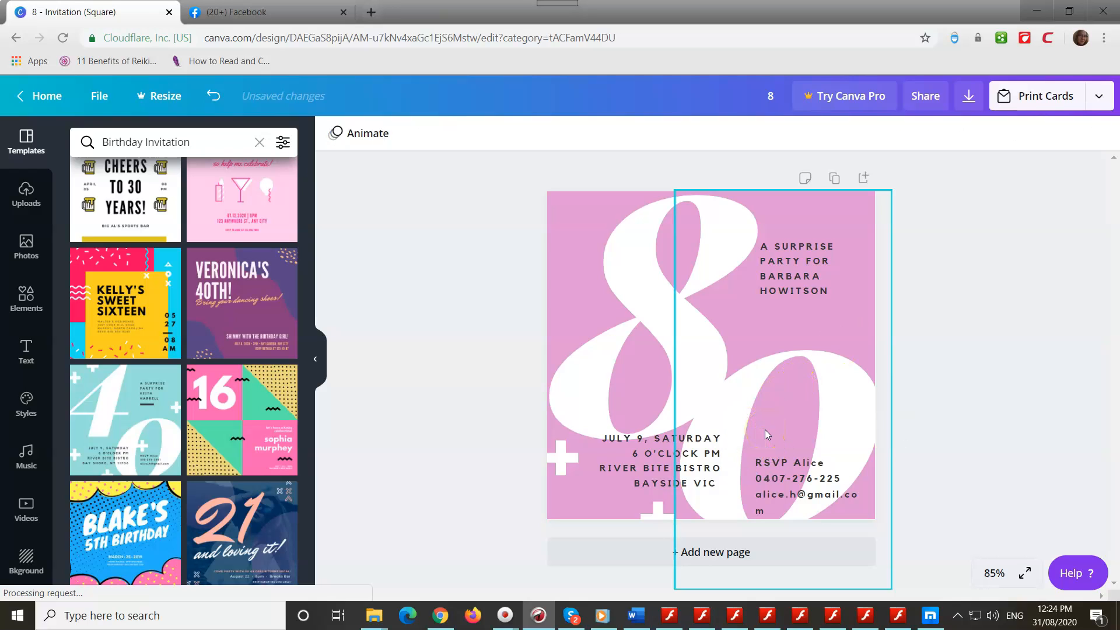
click(662, 510)
key(Delete)
click(558, 465)
key(Delete)
click(442, 398)
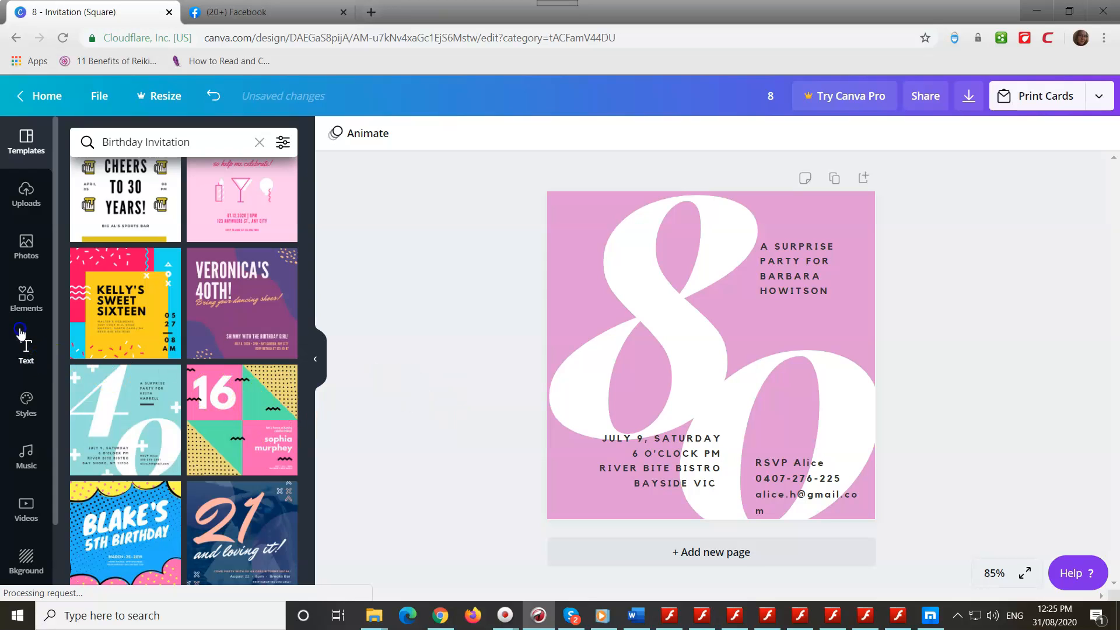
Step: Search the Elements library for flower graphics
click(25, 301)
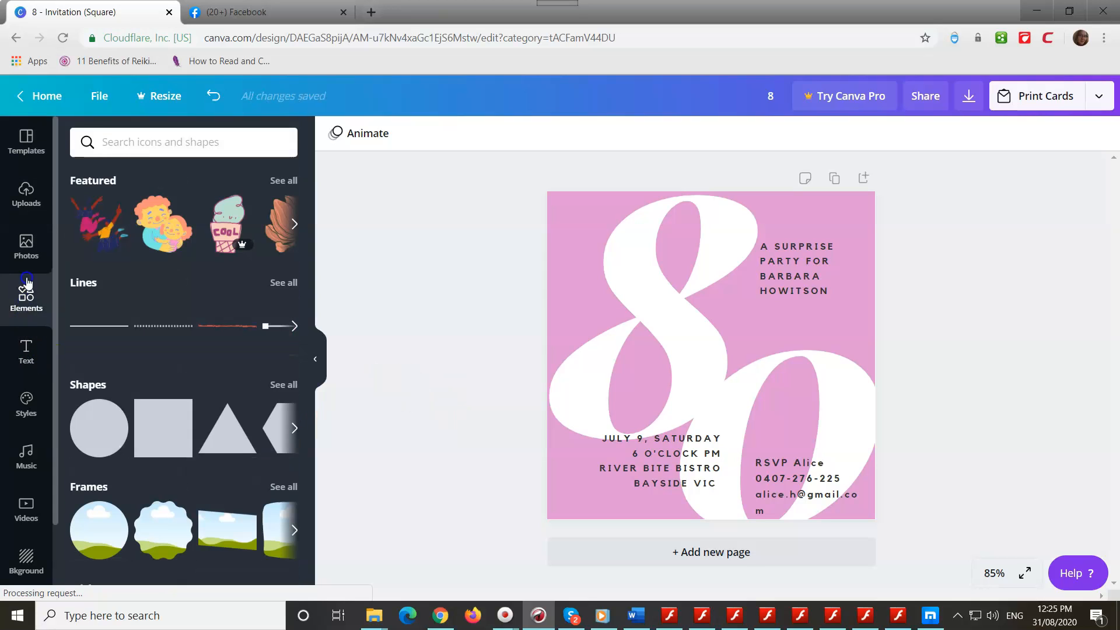
click(118, 143)
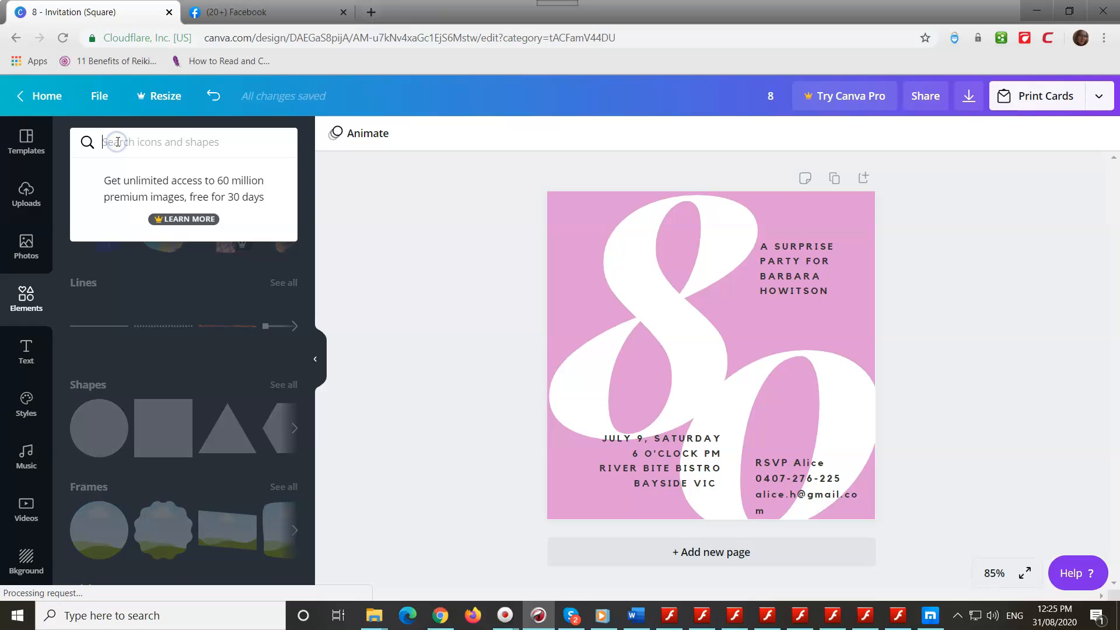
text(flower)
key(Return)
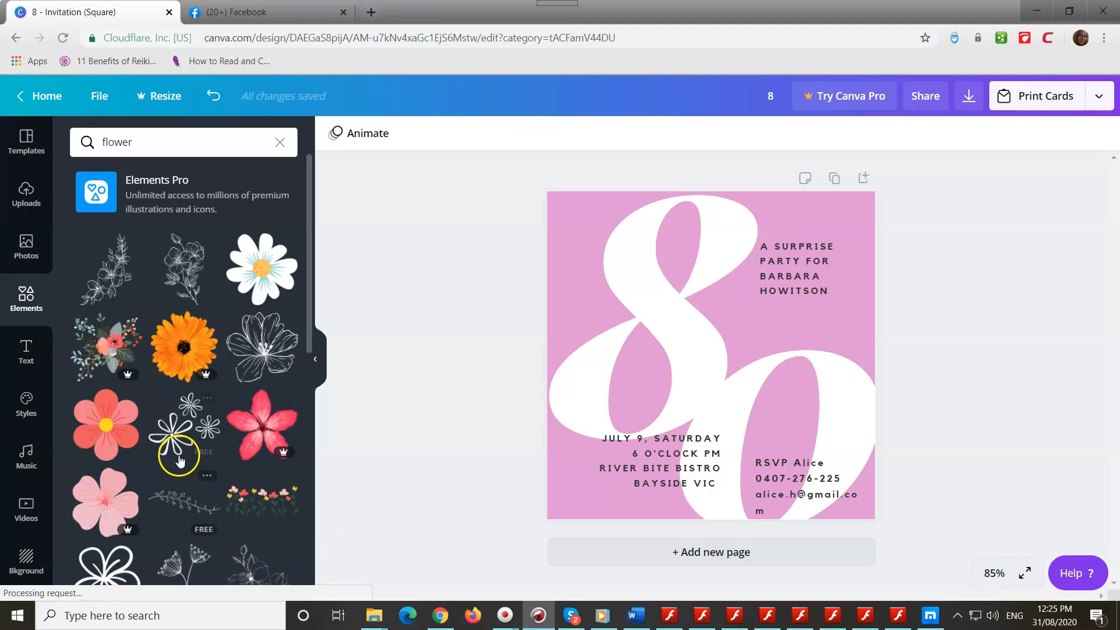
Step: Try the white line-flowers graphic on the card, remove it, and scroll through the flower results
click(180, 431)
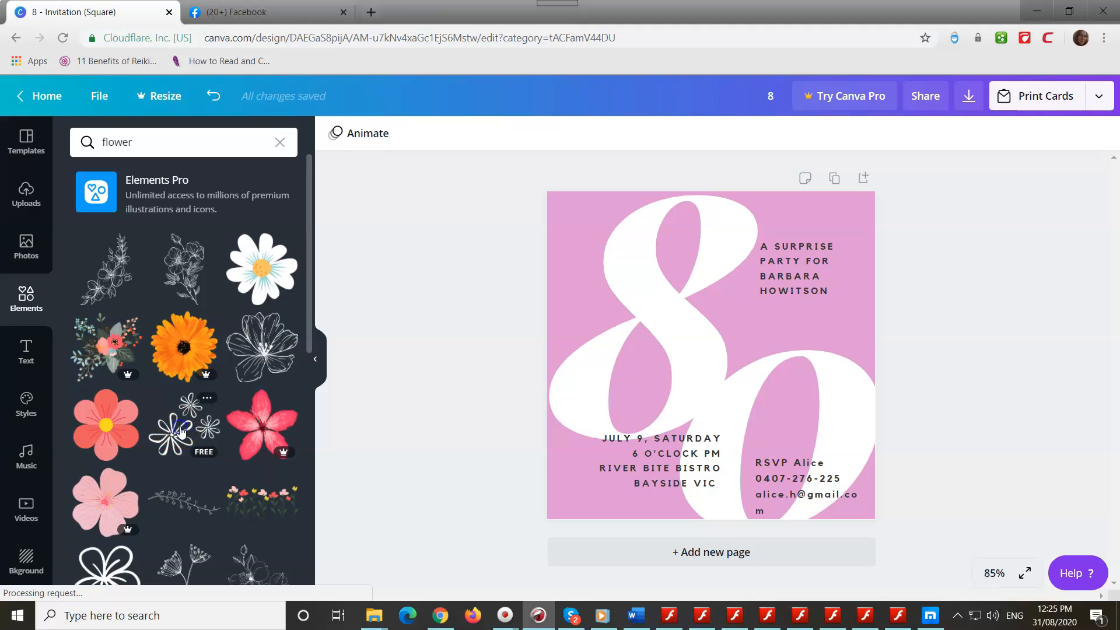
drag(726, 359, 808, 297)
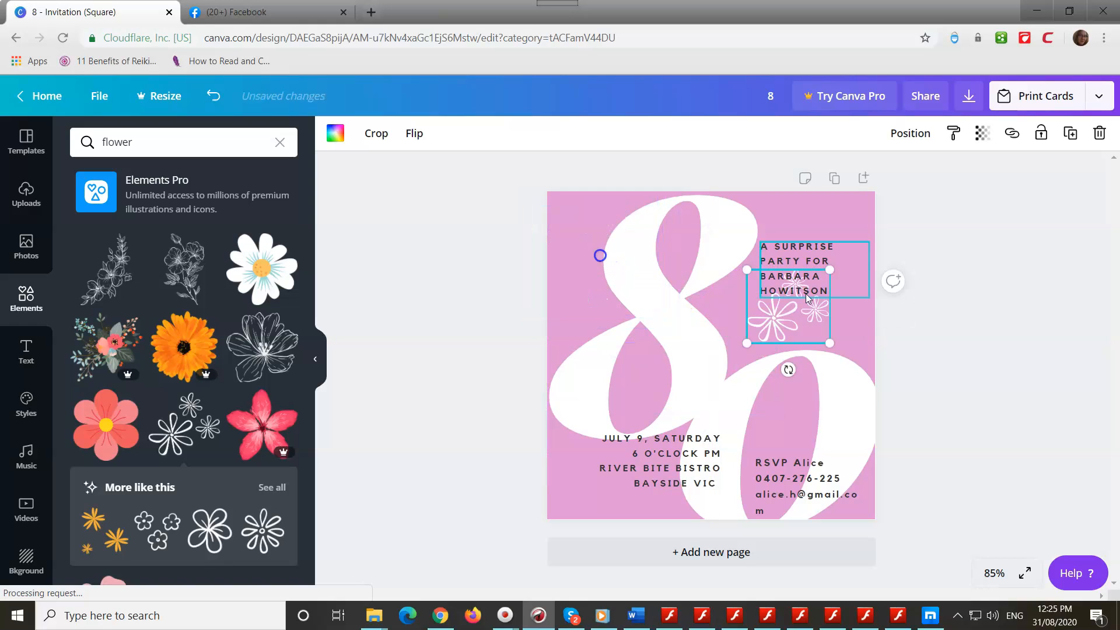
key(Delete)
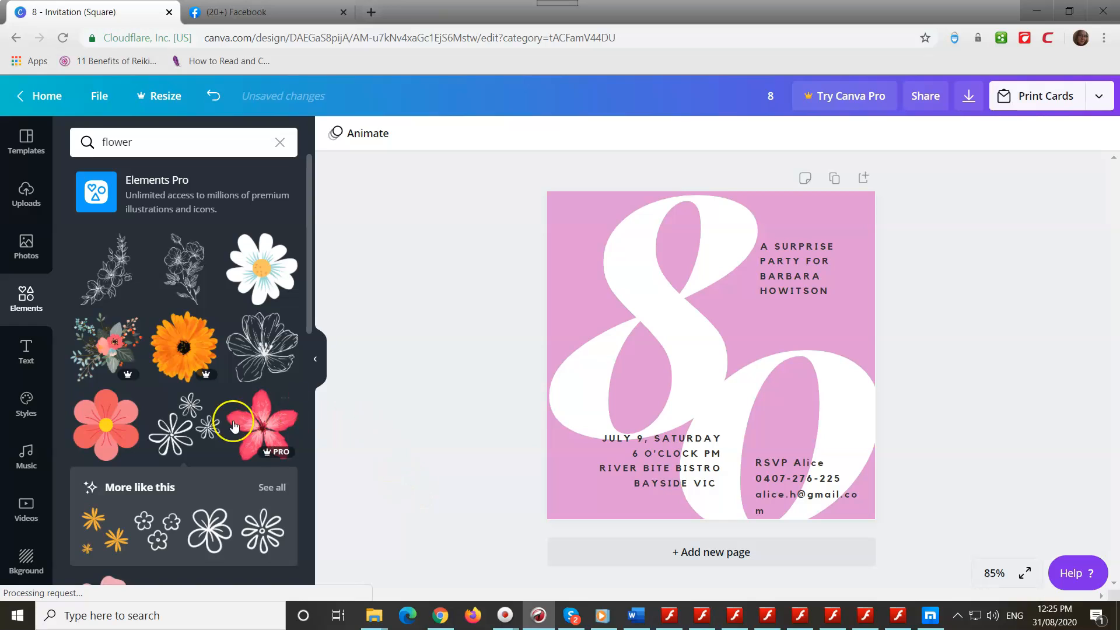
scroll(219, 442, down, 1)
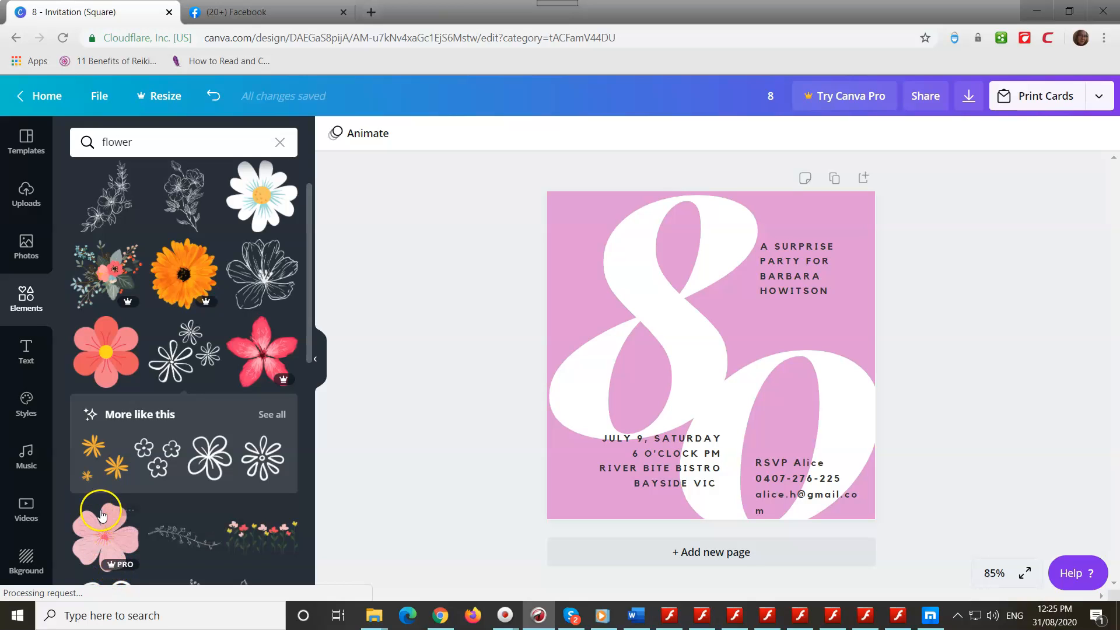
scroll(103, 516, down, 1)
scroll(104, 516, up, 2)
scroll(169, 492, down, 6)
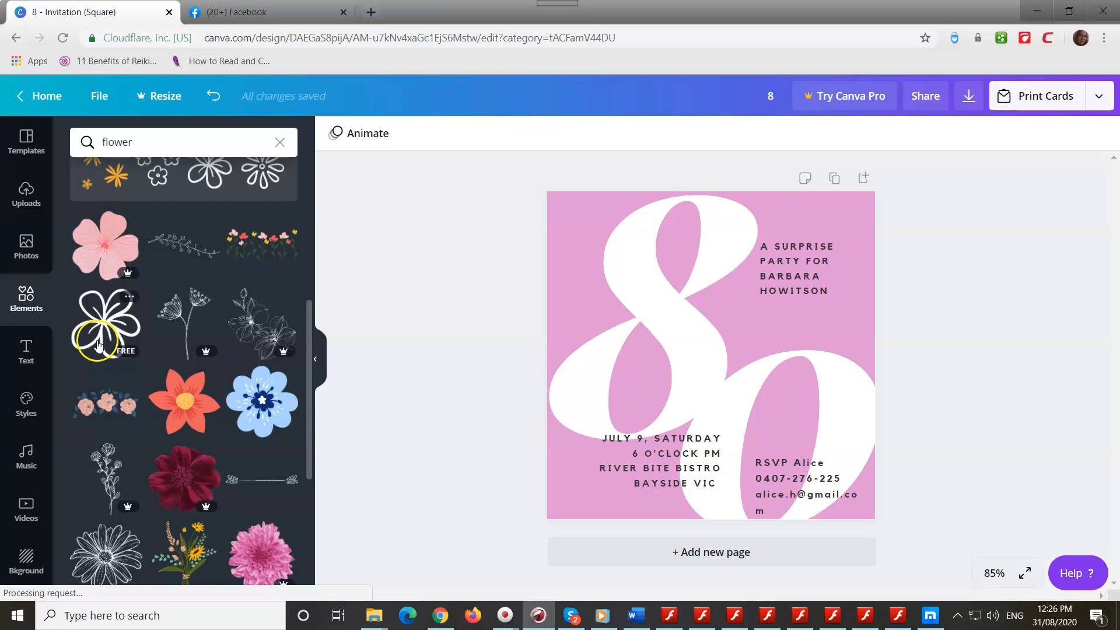
Step: Add the white outline flower from Elements and position it near the large 80
click(97, 346)
drag(750, 345, 624, 274)
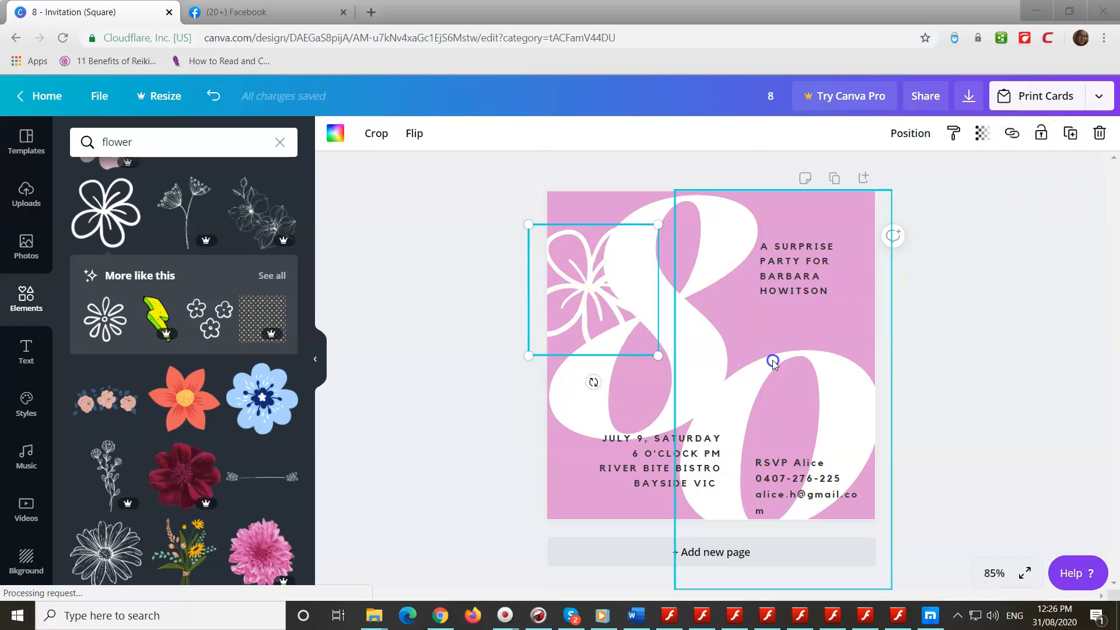
click(972, 351)
drag(588, 306, 734, 324)
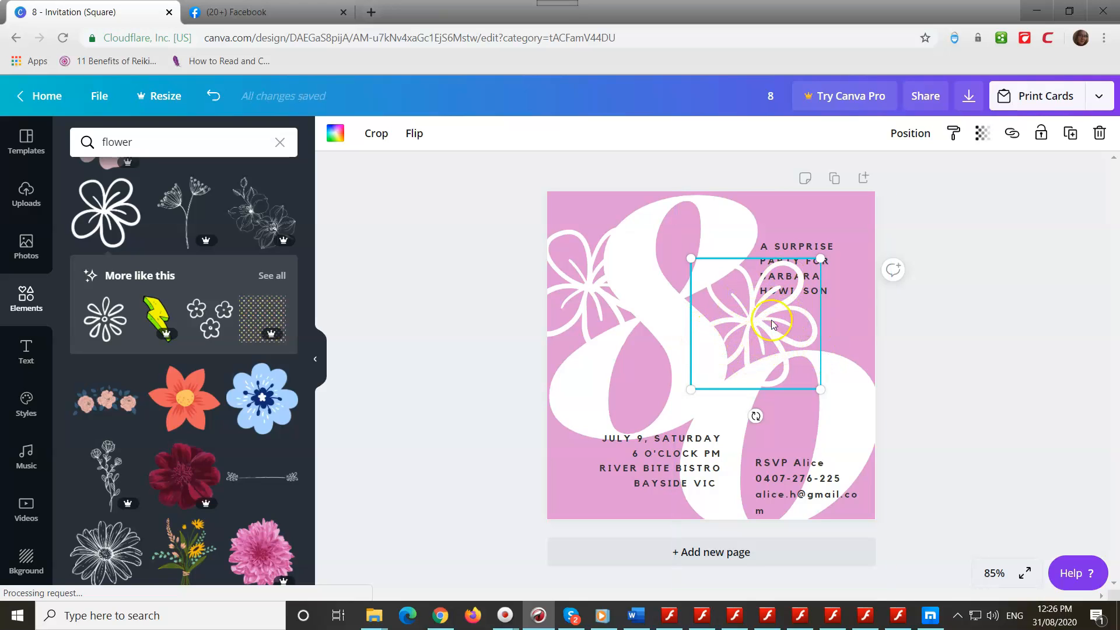
Step: Send the flower back one layer so it sits partly behind the 8
click(907, 135)
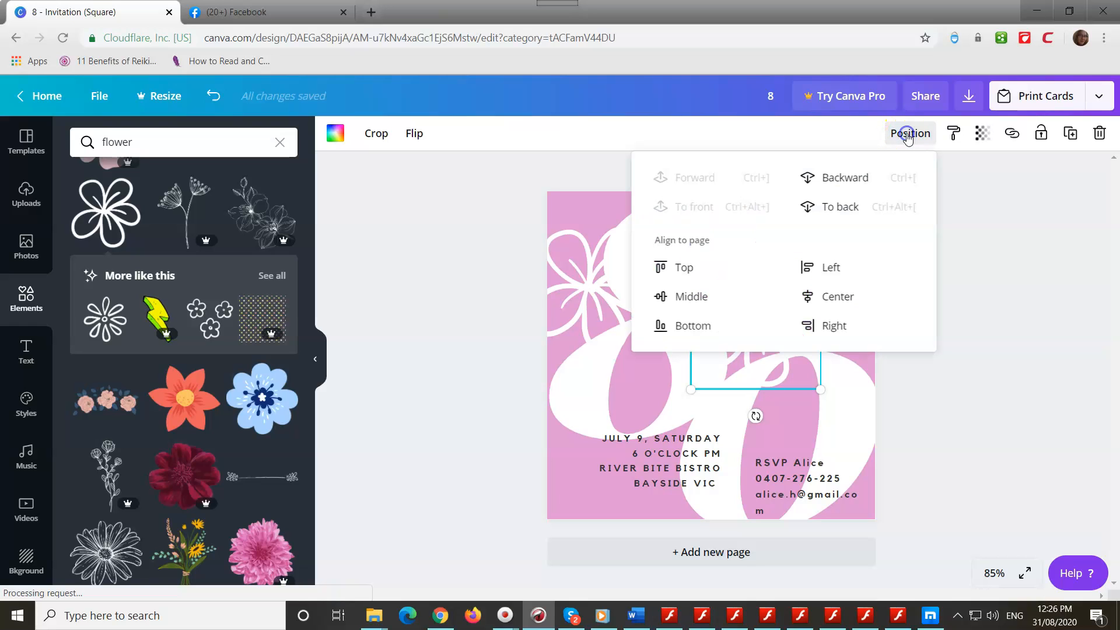
click(837, 182)
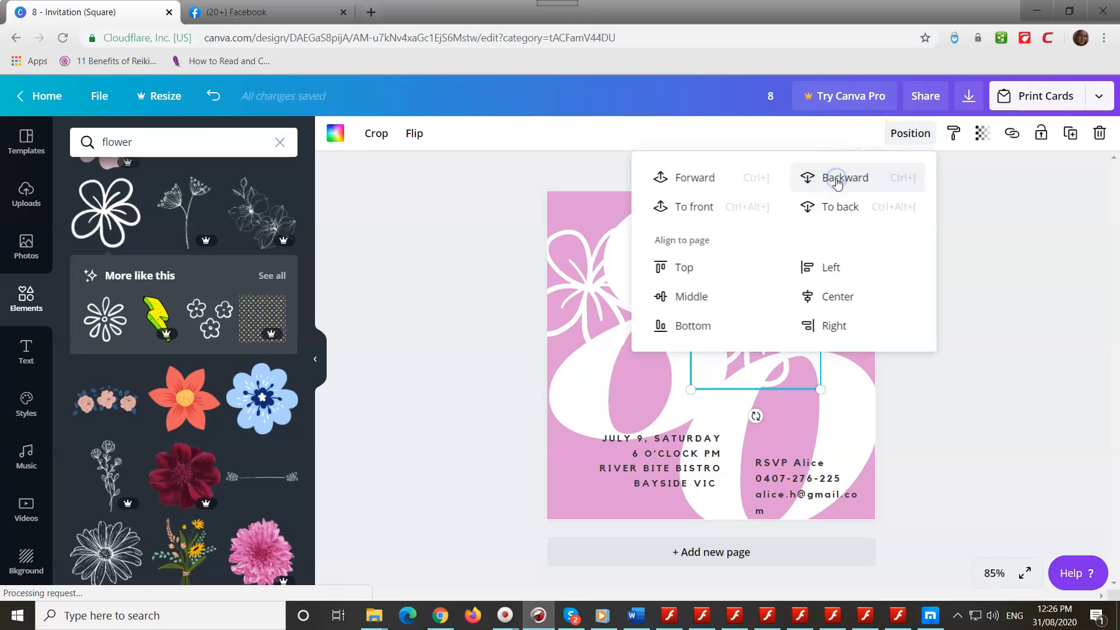
click(1045, 330)
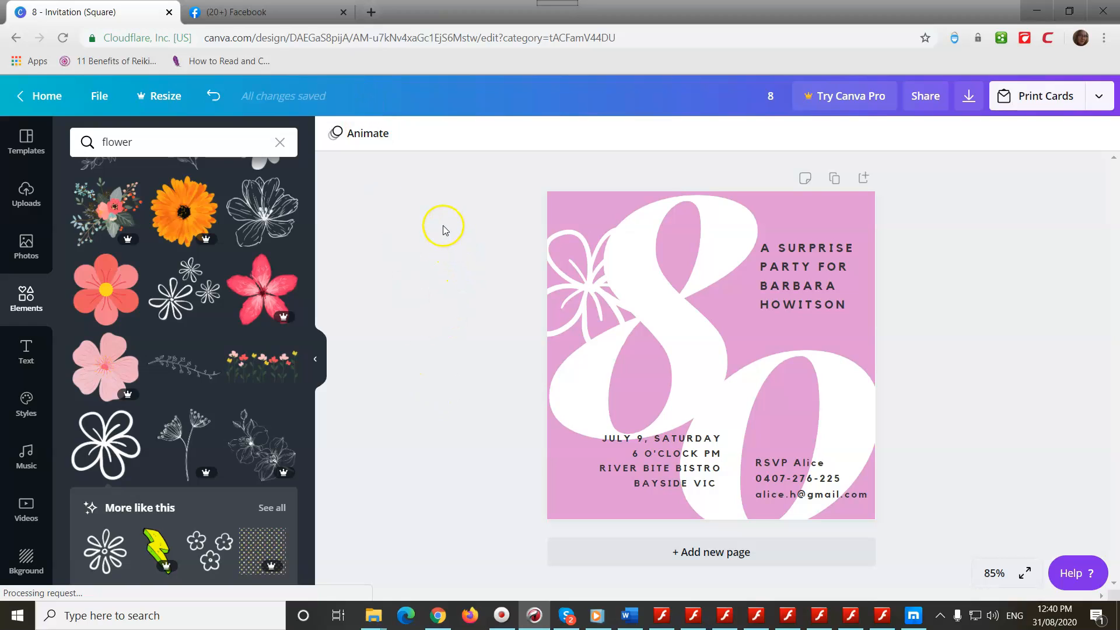
Step: Change the design title to 'birthday card'
click(766, 96)
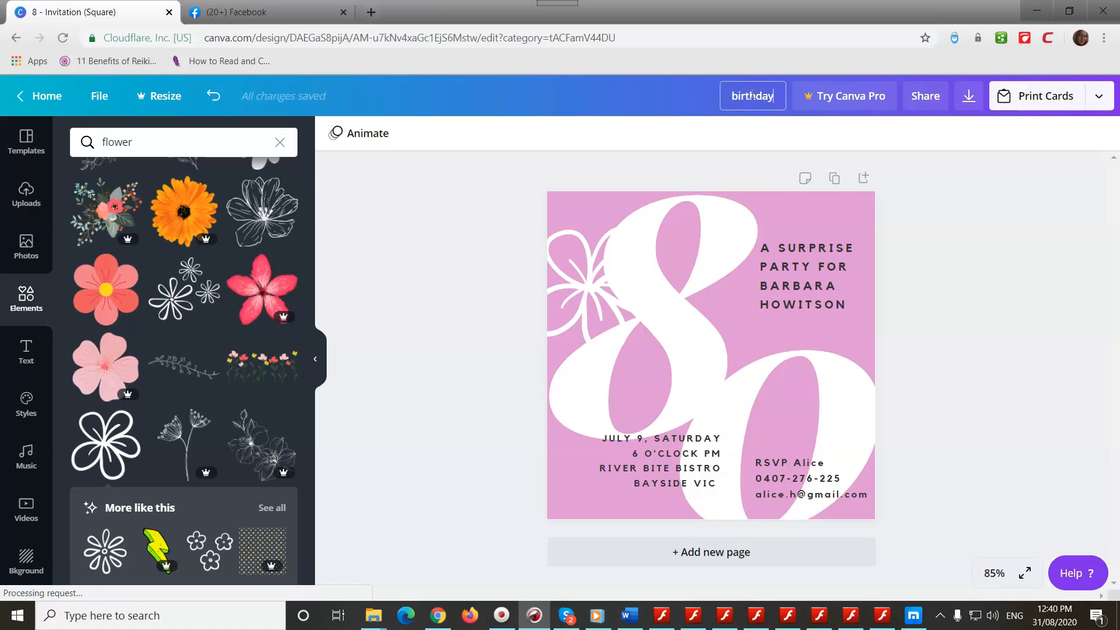
text(birthday card)
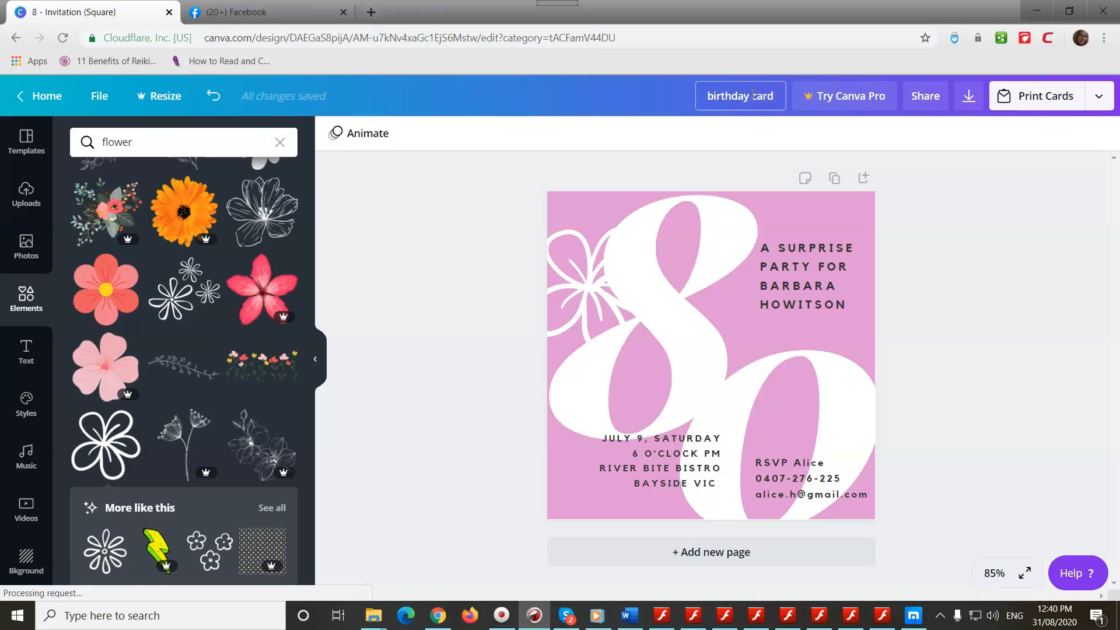
key(Return)
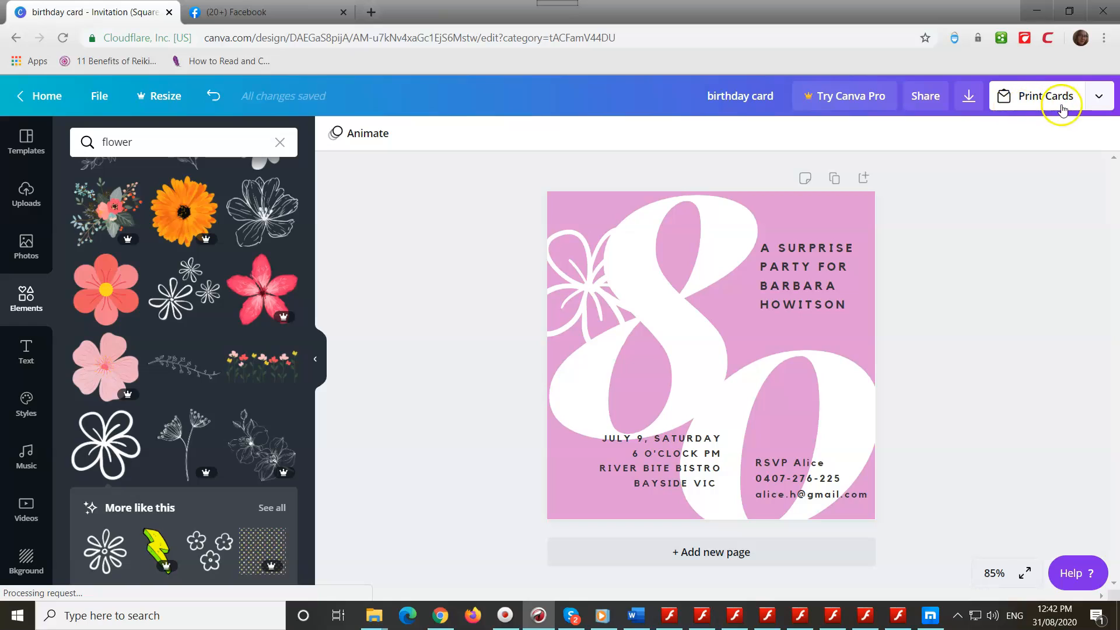
Step: Download the invitation as a 1654 x 1654 px PNG file
click(1099, 98)
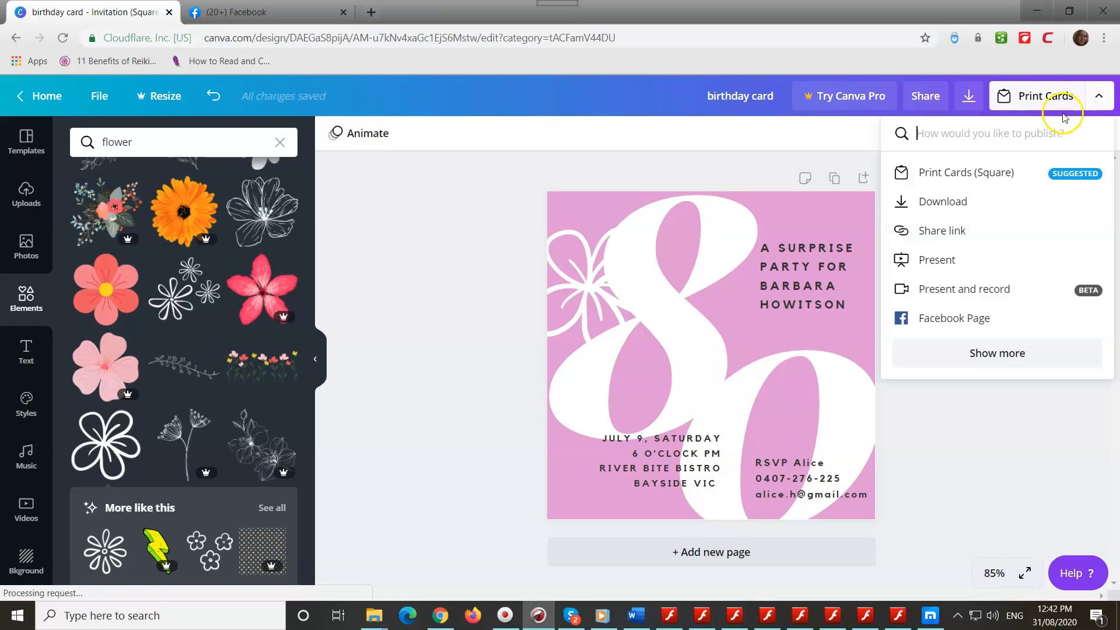
click(991, 212)
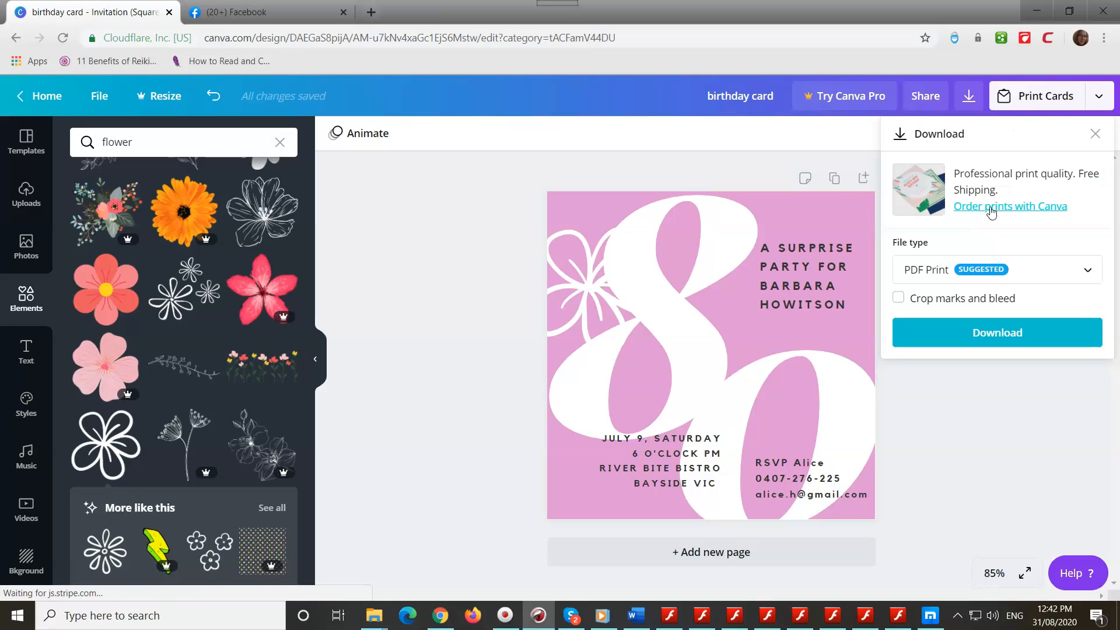
click(932, 271)
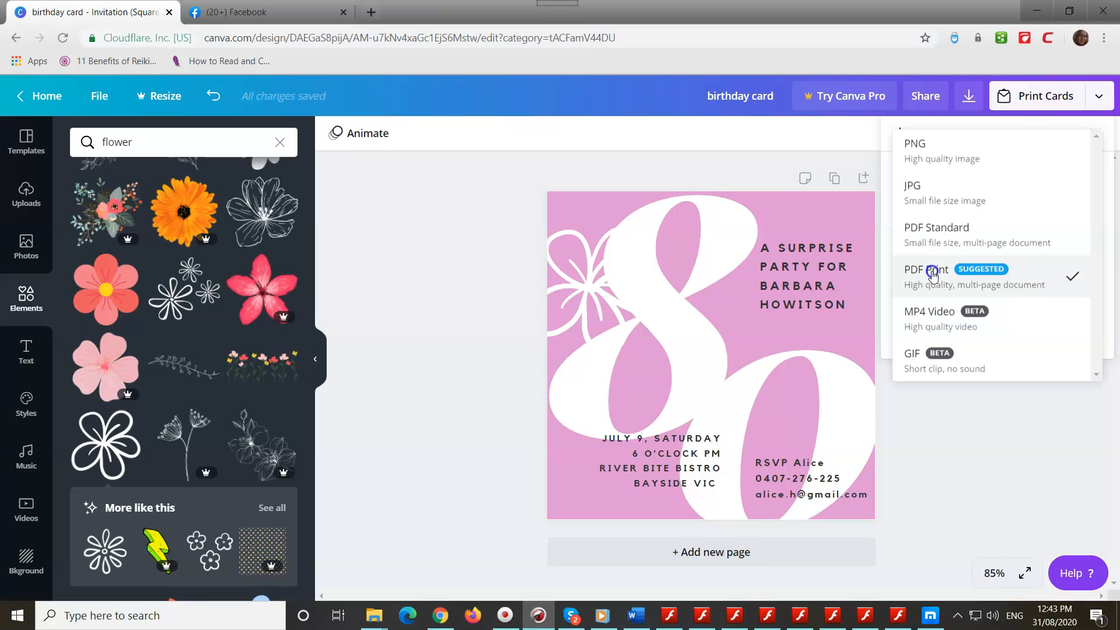
click(957, 151)
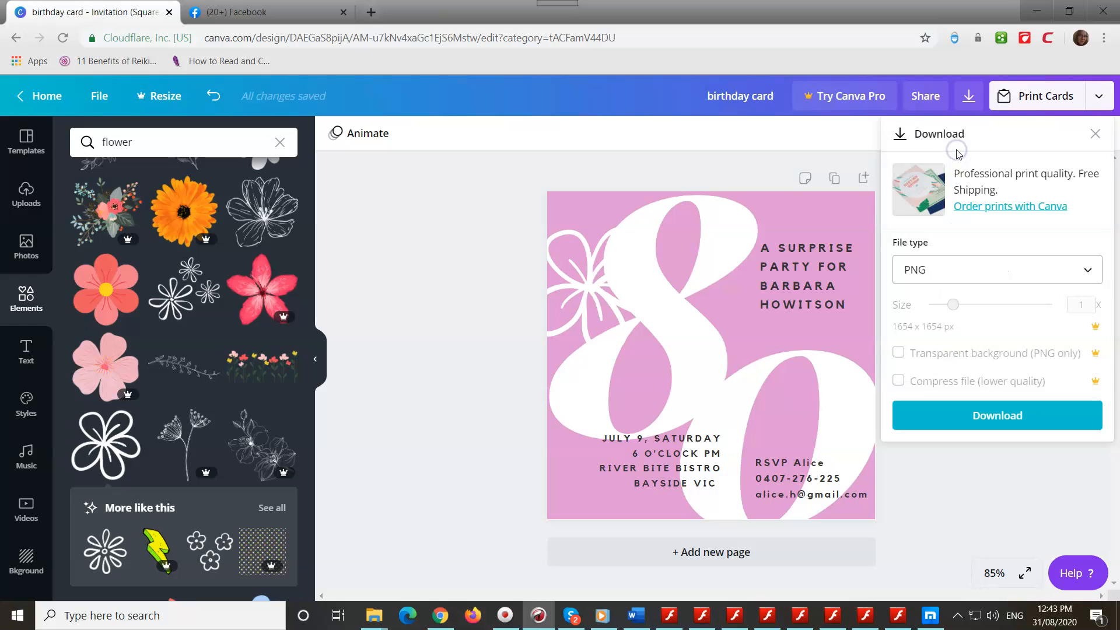
click(980, 425)
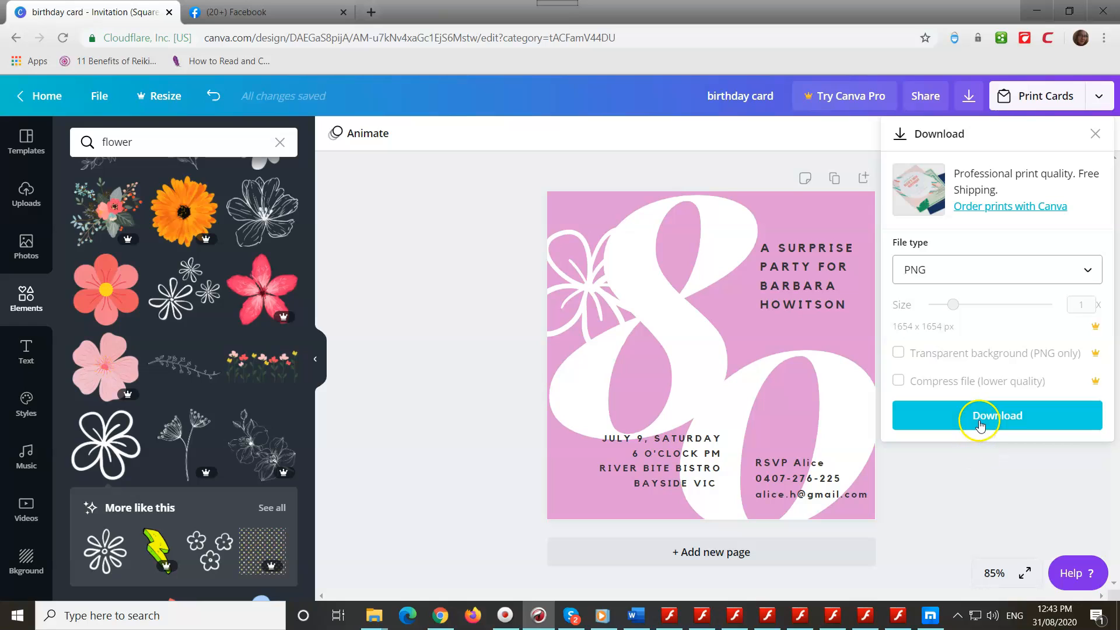